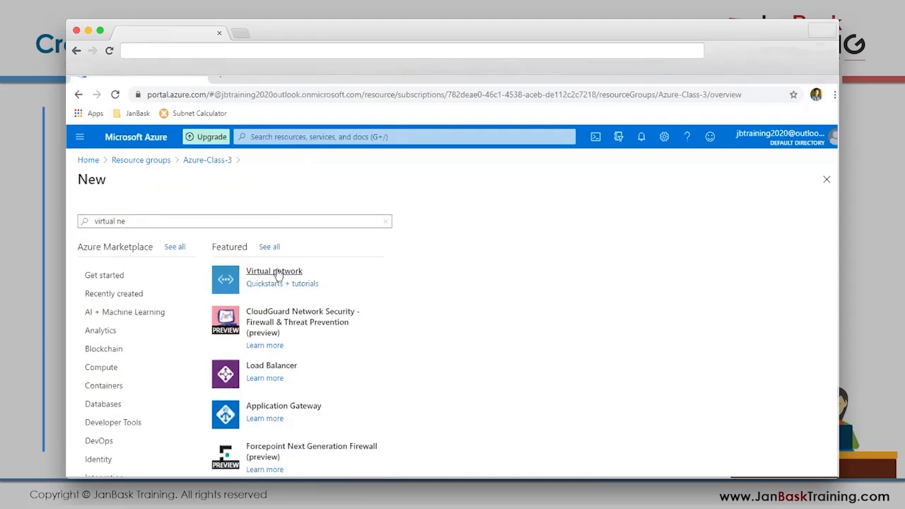
Step: Start creating a virtual network and enter vnet-dev-us as its name
{"action": "left_click", "coordinate": [273, 275]}
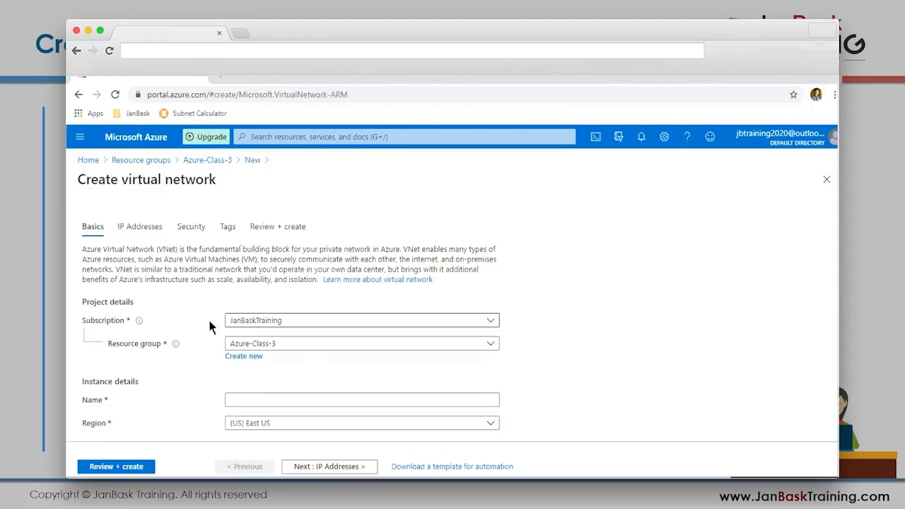
{"action": "scroll", "coordinate": [237, 321], "scroll_direction": "down", "scroll_amount": 1}
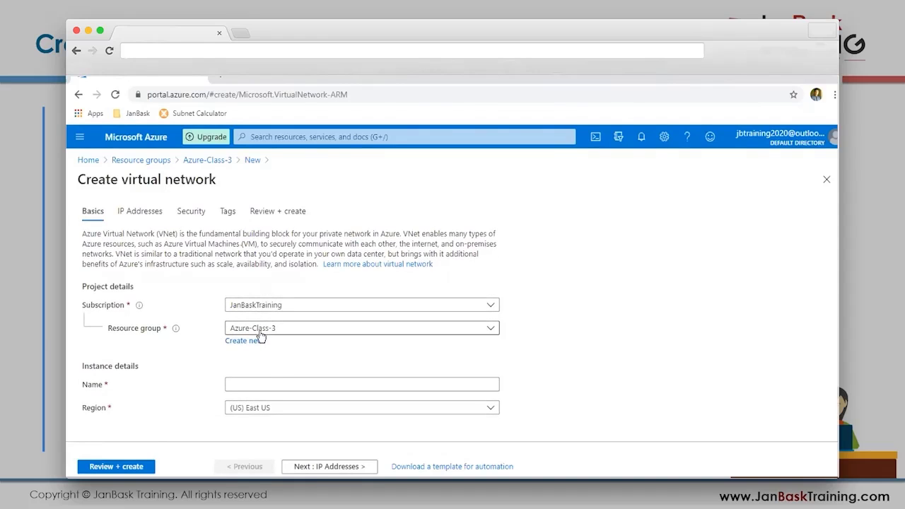
{"action": "left_click", "coordinate": [260, 383]}
{"action": "type", "text": "v"}
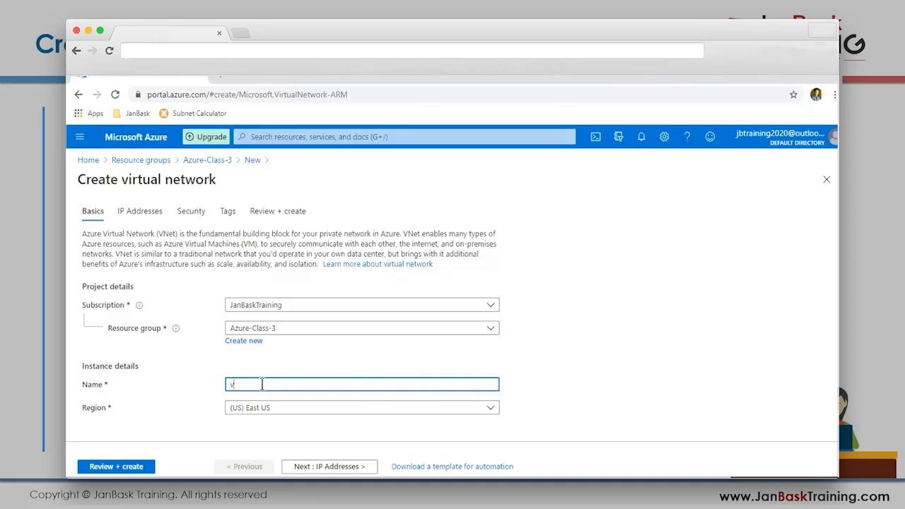
{"action": "type", "text": "net-dev-us"}
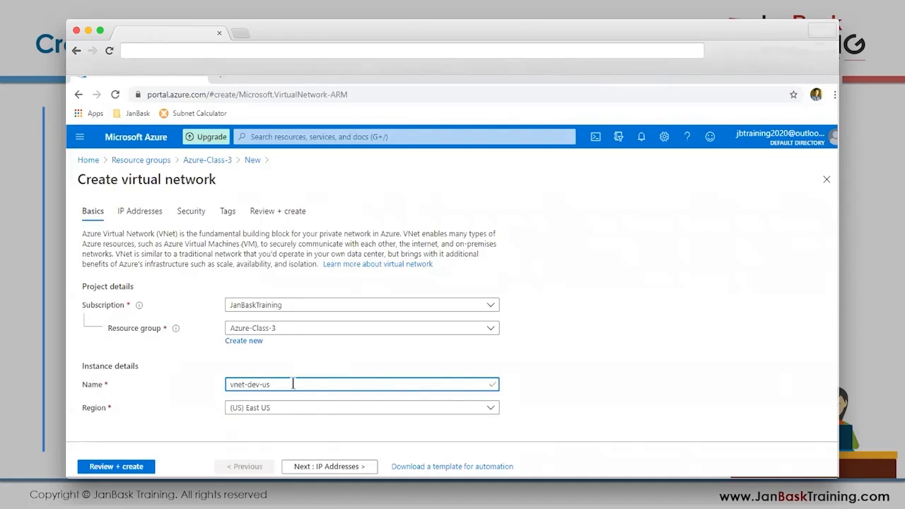
Step: Change the virtual network's name to vnet-dev-eus
{"action": "left_click_drag", "start_coordinate": [274, 385], "coordinate": [228, 389]}
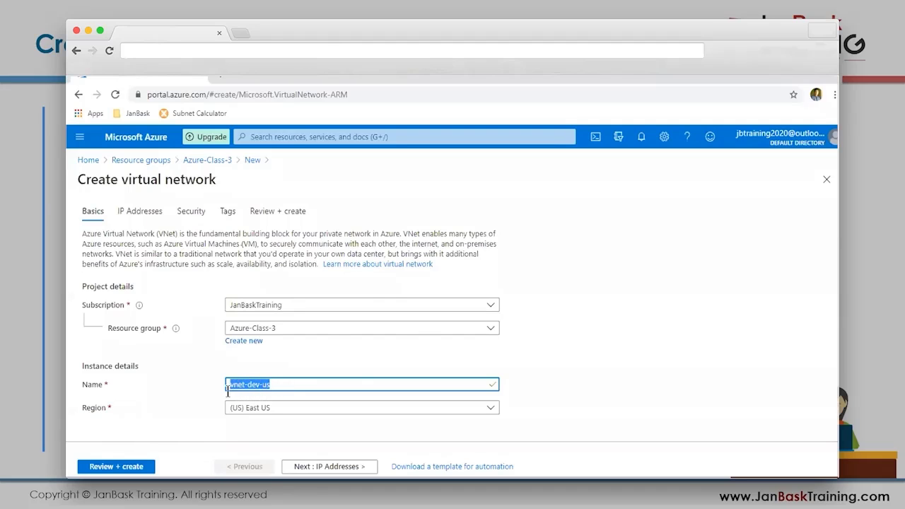
{"action": "left_click", "coordinate": [271, 384]}
{"action": "left_click_drag", "start_coordinate": [272, 385], "coordinate": [260, 387]}
{"action": "key", "text": "BackSpace"}
{"action": "type", "text": "us"}
{"action": "left_click", "coordinate": [260, 385]}
{"action": "type", "text": "e"}
{"action": "left_click", "coordinate": [241, 416]}
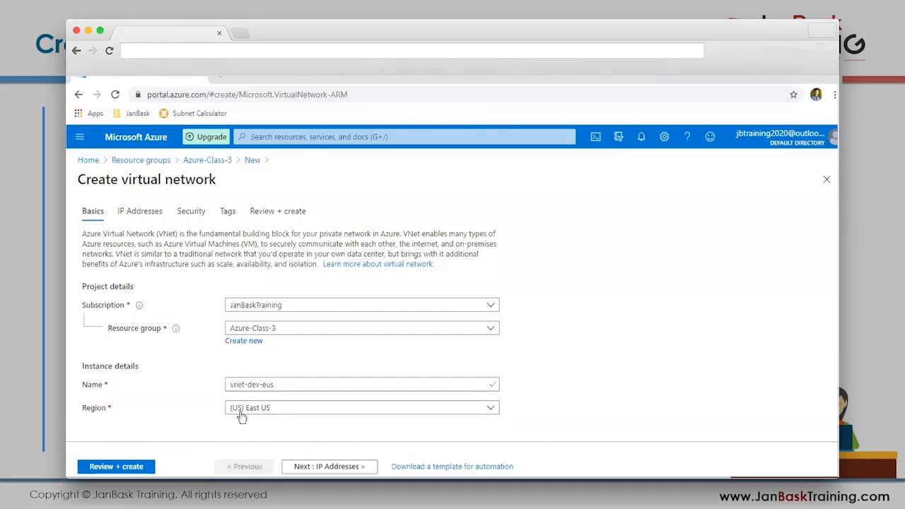
Step: Go to the IP address settings and replace the default IPv4 address space with 192.168.0.0/24
{"action": "left_click", "coordinate": [339, 466]}
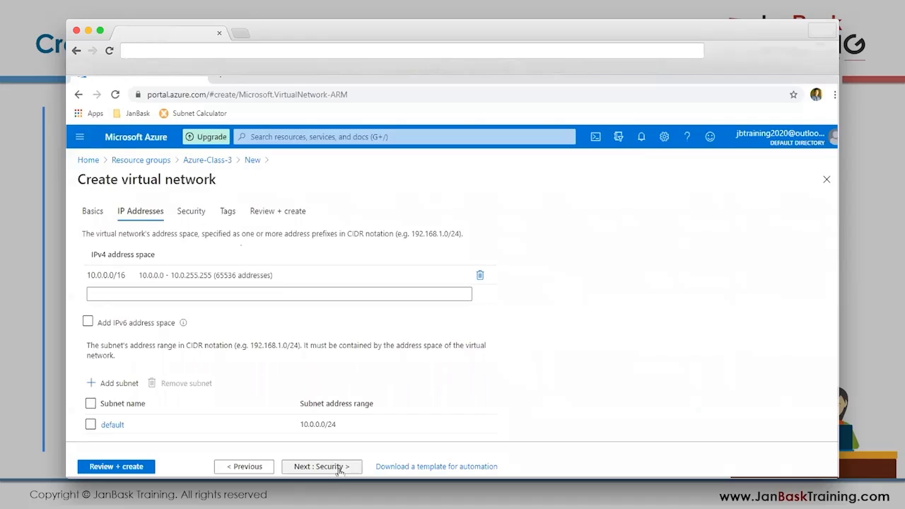
{"action": "left_click", "coordinate": [145, 277]}
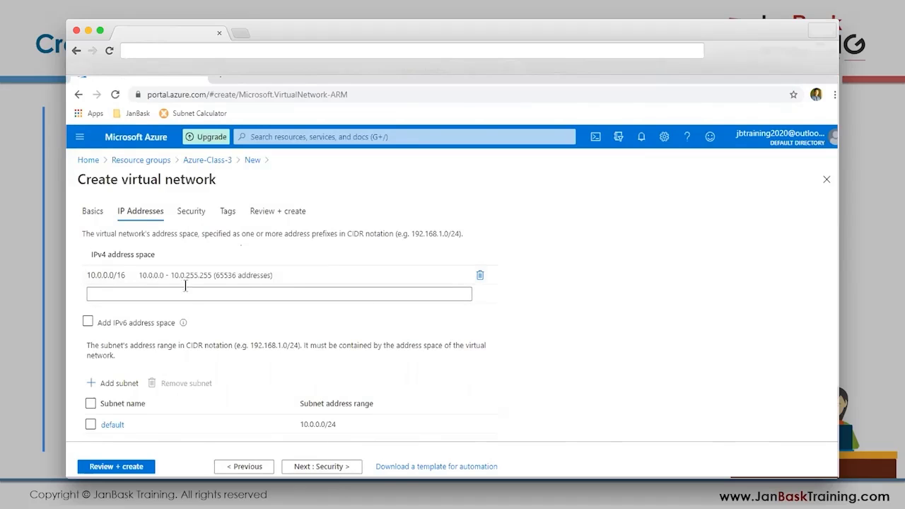
{"action": "left_click", "coordinate": [163, 275]}
{"action": "left_click_drag", "start_coordinate": [162, 274], "coordinate": [90, 276]}
{"action": "type", "text": "192."}
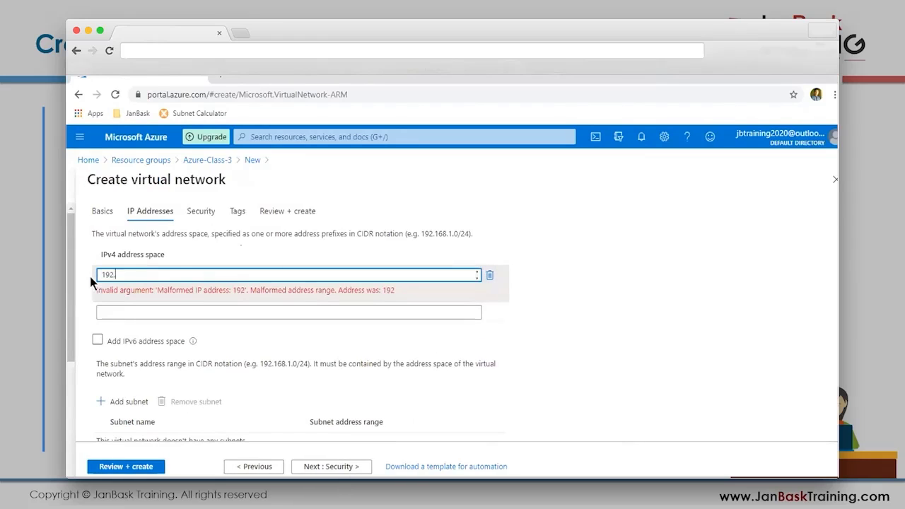
{"action": "type", "text": "168.0"}
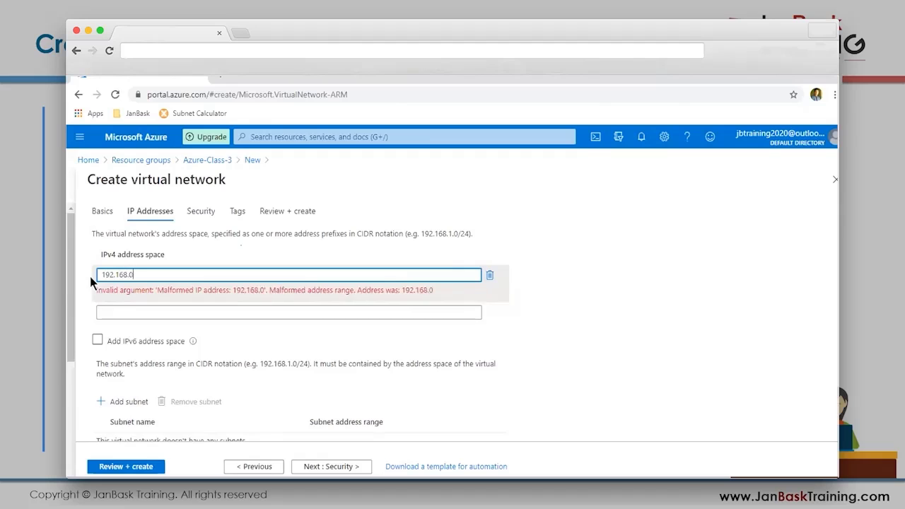
{"action": "type", "text": ".0/24"}
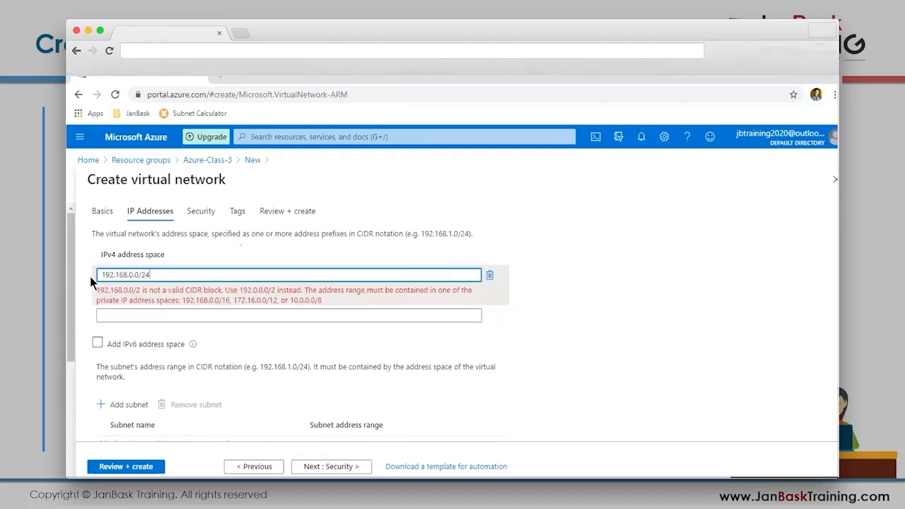
{"action": "left_click", "coordinate": [611, 320]}
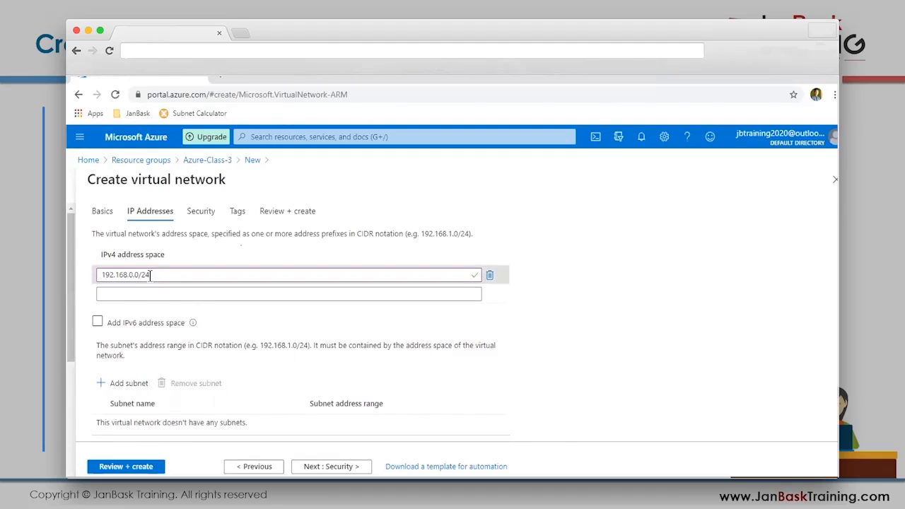
Step: Enable the IPv6 address space option and disable it again
{"action": "left_click", "coordinate": [99, 323]}
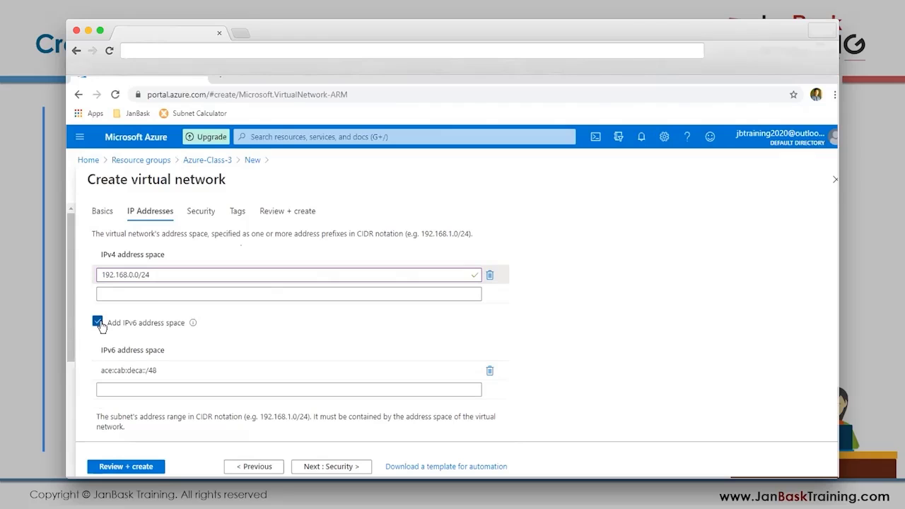
{"action": "left_click", "coordinate": [98, 322]}
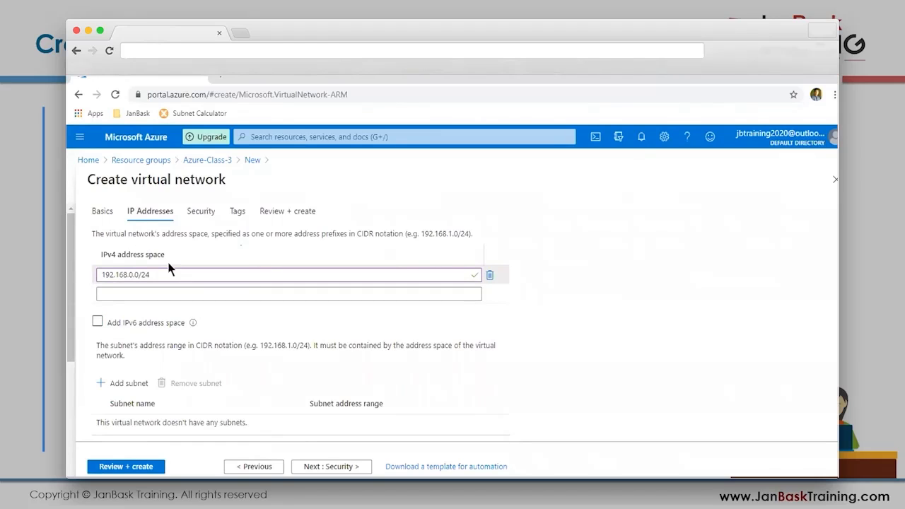
Step: Start a new subnet named frontend with the address range 192.168.0.0/28
{"action": "scroll", "coordinate": [149, 279], "scroll_direction": "down", "scroll_amount": 1}
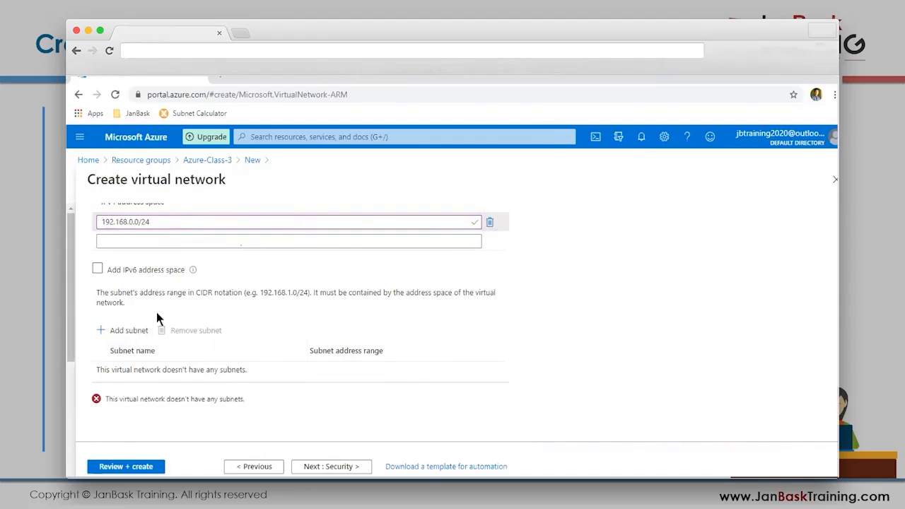
{"action": "scroll", "coordinate": [141, 338], "scroll_direction": "up", "scroll_amount": 1}
{"action": "scroll", "coordinate": [150, 341], "scroll_direction": "down", "scroll_amount": 1}
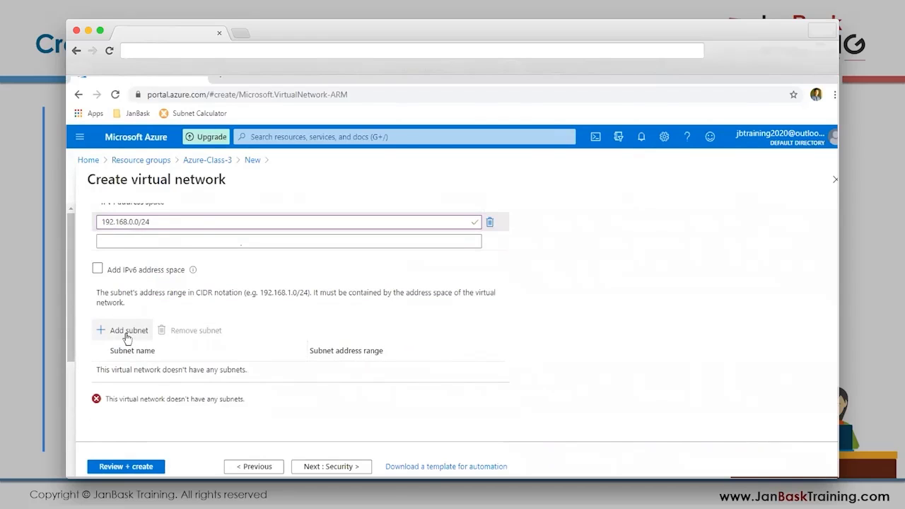
{"action": "left_click", "coordinate": [127, 337]}
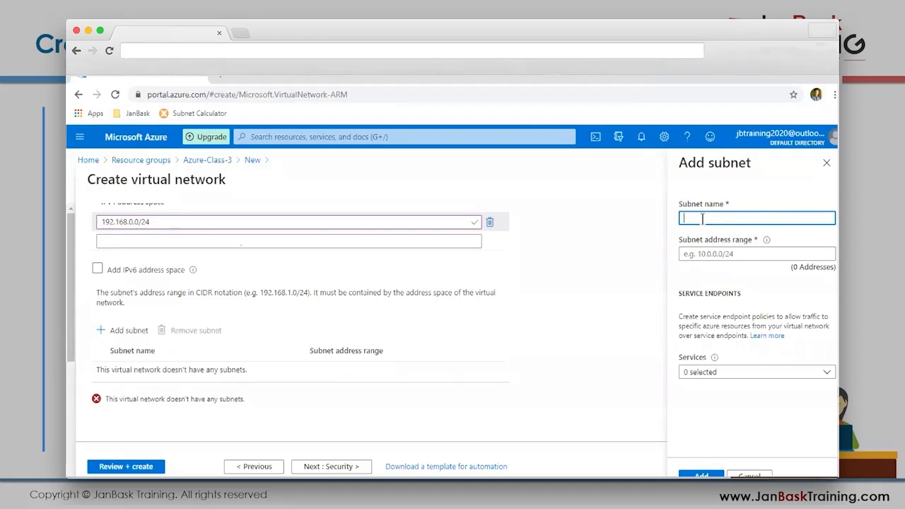
{"action": "type", "text": "frontend"}
{"action": "left_click", "coordinate": [710, 253]}
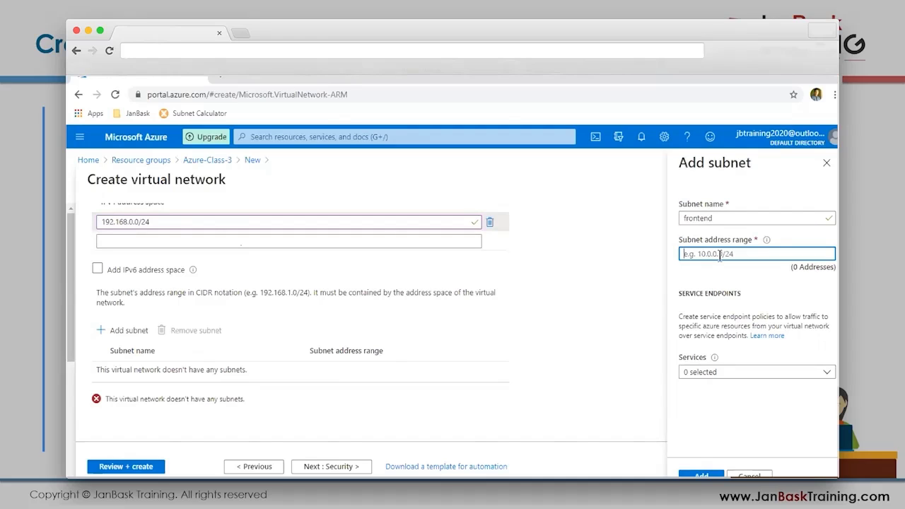
{"action": "type", "text": "192.168.0.0/28"}
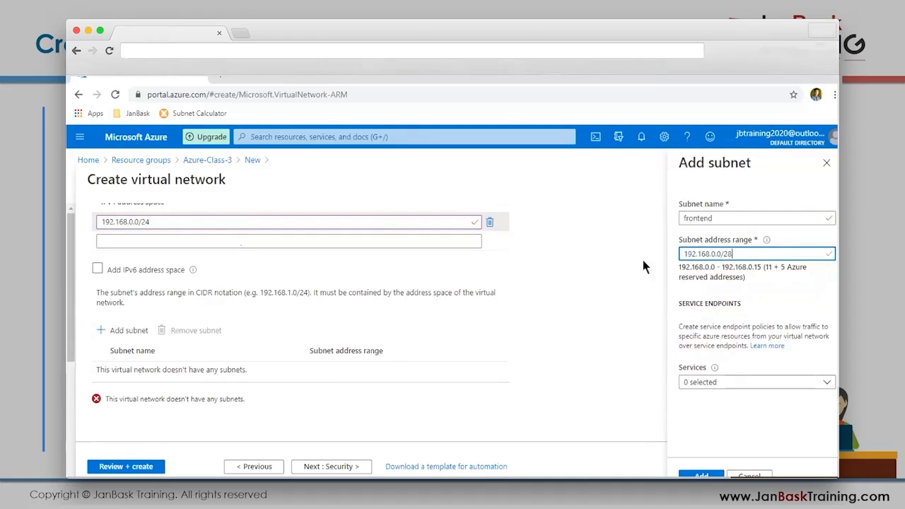
Step: Switch to Notepad and correct the prefix length of both half-network ranges in the notes to /25
{"action": "key", "text": "alt+Tab"}
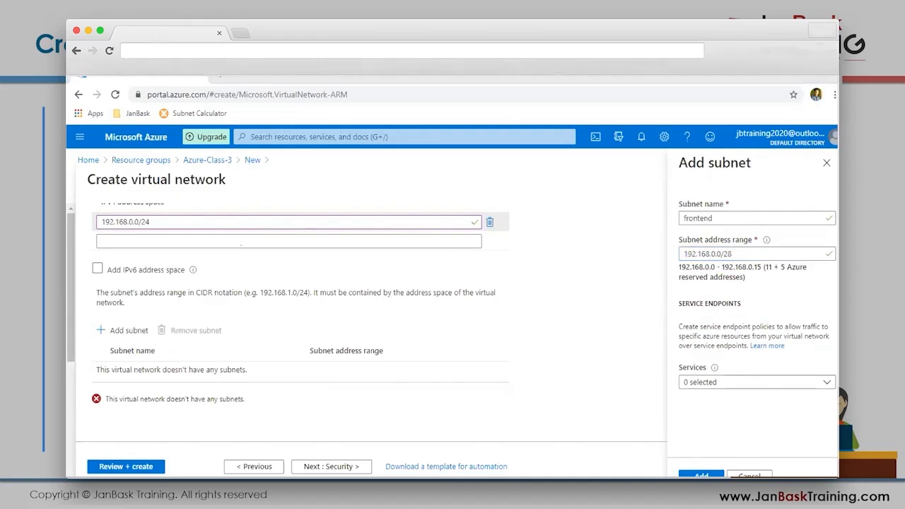
{"action": "key", "text": "shift+Left"}
{"action": "type", "text": "5"}
{"action": "key", "text": "Down"}
{"action": "key", "text": "Down"}
{"action": "left_click", "coordinate": [692, 349]}
{"action": "key", "text": "BackSpace"}
{"action": "type", "text": "5"}
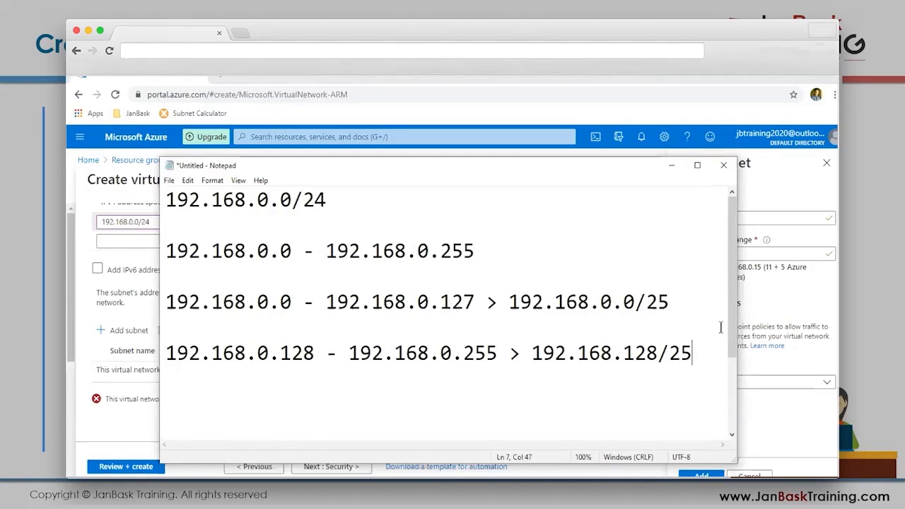
Step: Switch back to the Azure portal, set the frontend subnet's address range to 192.168.0.0/25 and add the subnet
{"action": "key", "text": "alt+Tab"}
{"action": "key", "text": "BackSpace"}
{"action": "type", "text": "5"}
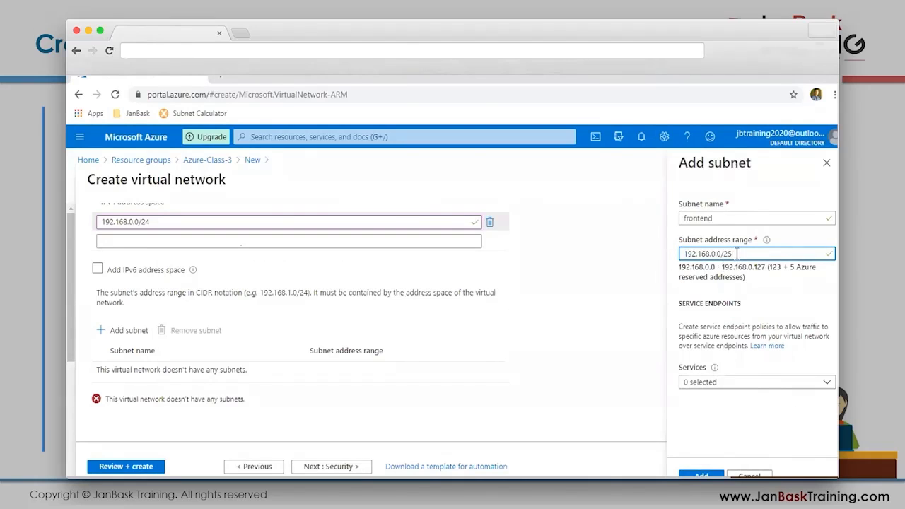
{"action": "left_click_drag", "start_coordinate": [737, 253], "coordinate": [678, 257]}
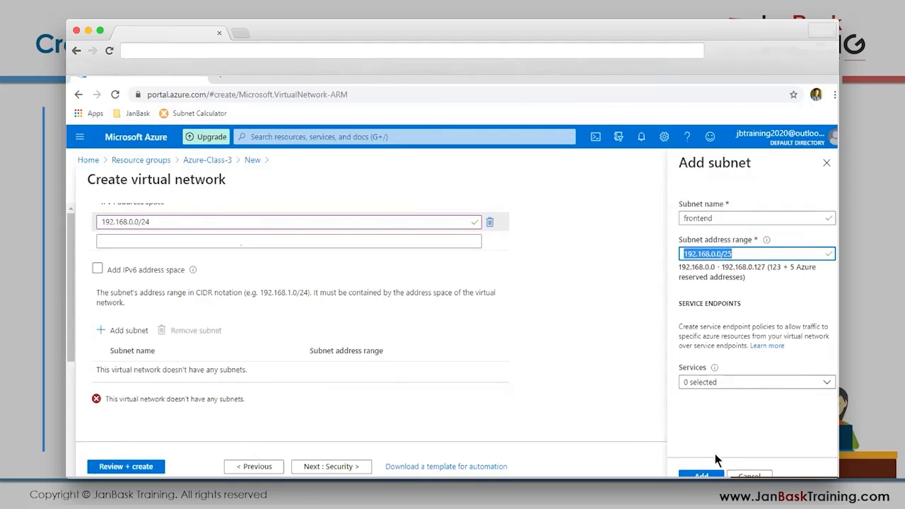
{"action": "left_click", "coordinate": [732, 387]}
{"action": "left_click", "coordinate": [721, 385]}
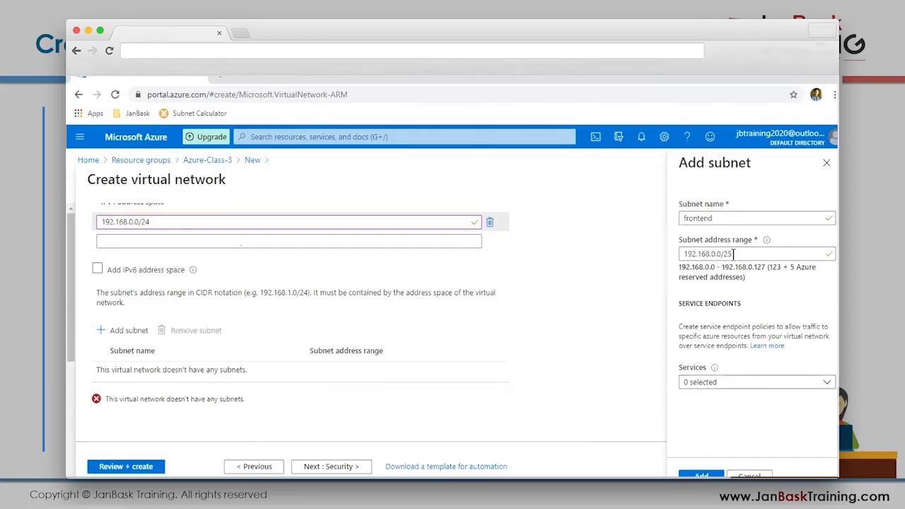
{"action": "left_click", "coordinate": [701, 474]}
Step: Add a second subnet named backend with the address range 192.168.0.128/25
{"action": "left_click", "coordinate": [127, 365]}
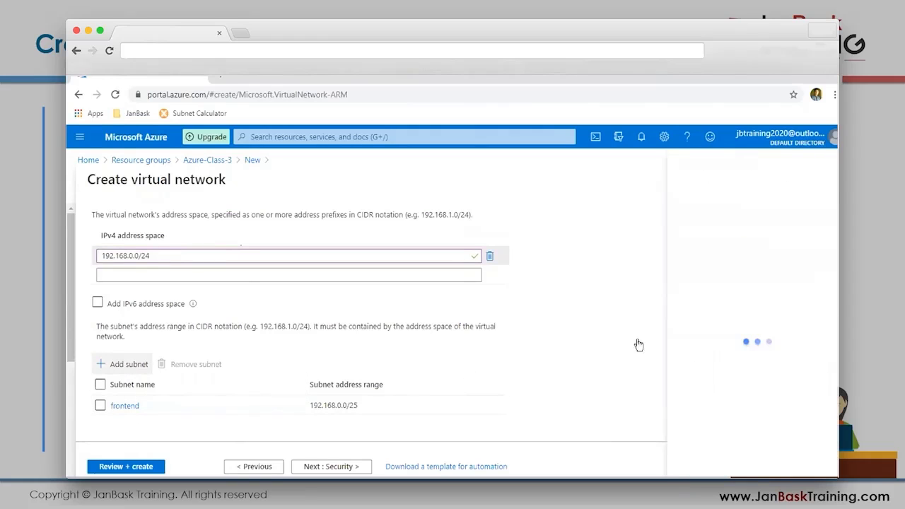
{"action": "type", "text": "backend"}
{"action": "left_click", "coordinate": [710, 256]}
{"action": "type", "text": "192"}
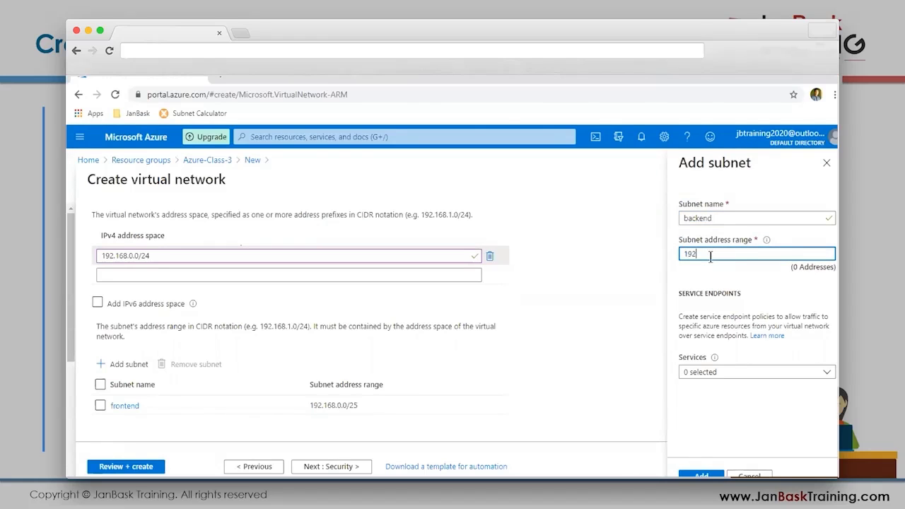
{"action": "type", "text": ".168.0.128/"}
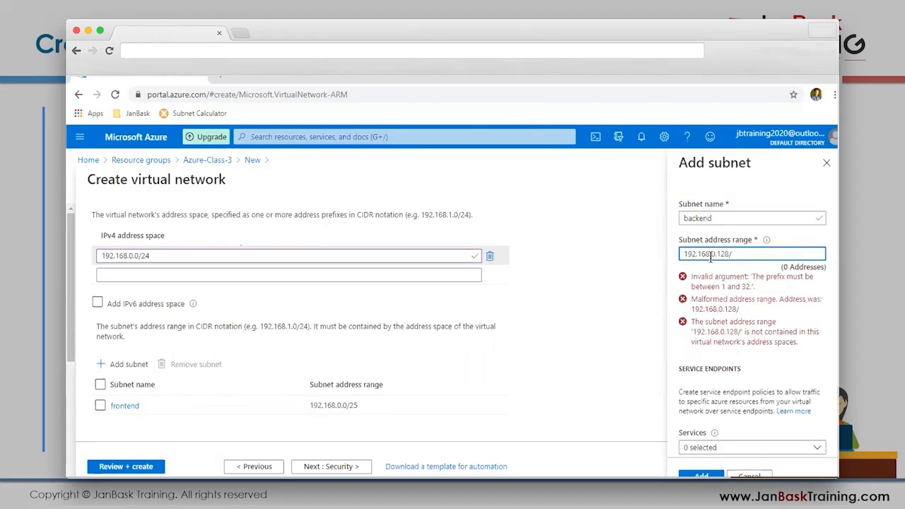
{"action": "type", "text": "25"}
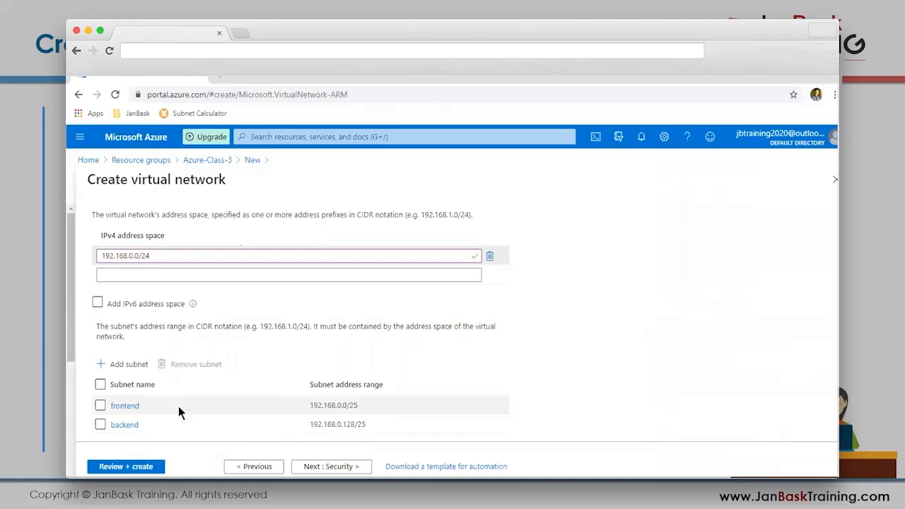
Step: Edit the frontend subnet and select Microsoft.Sql as its service endpoint
{"action": "left_click", "coordinate": [125, 405]}
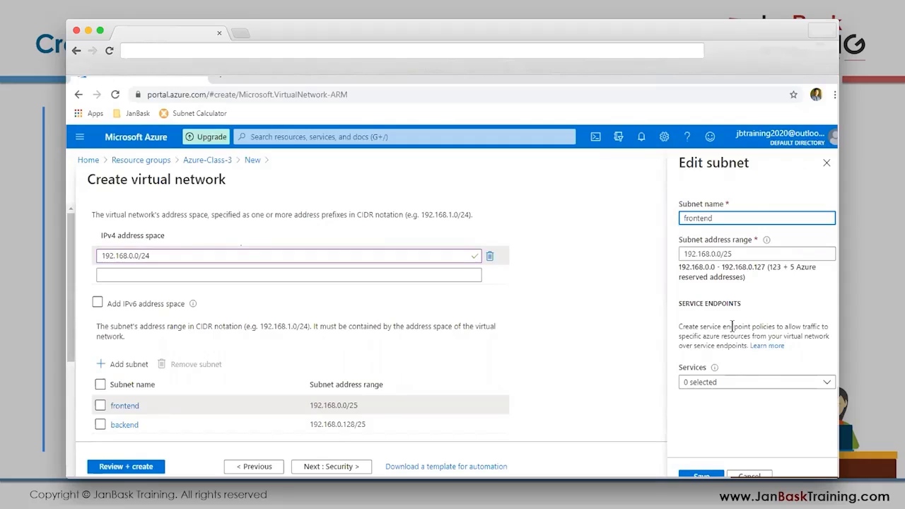
{"action": "left_click", "coordinate": [705, 381]}
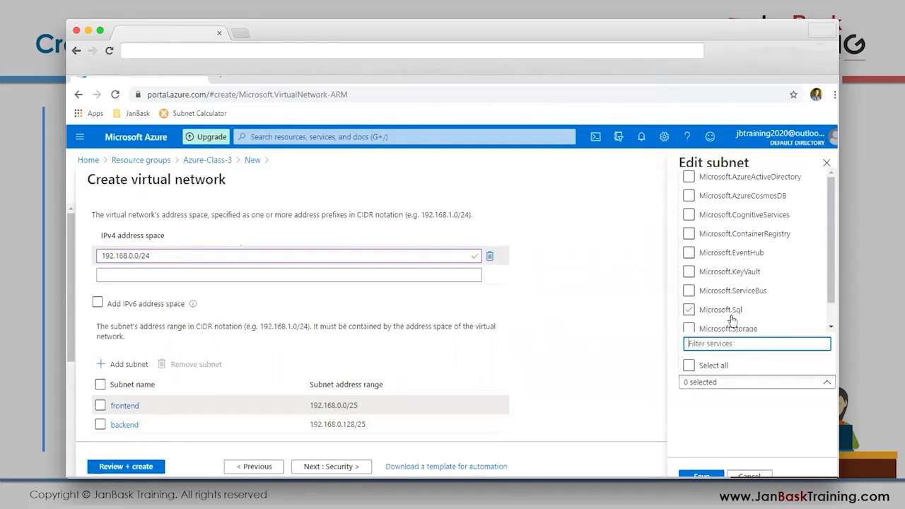
{"action": "left_click", "coordinate": [688, 311]}
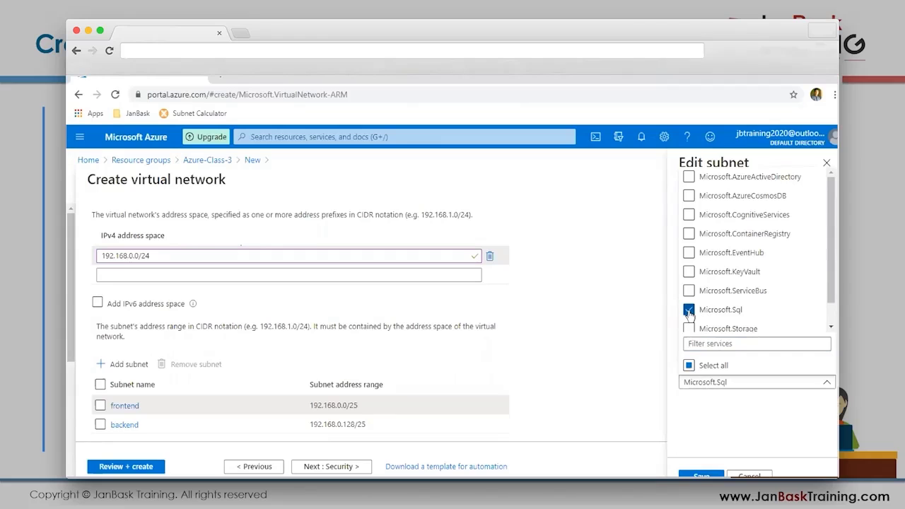
Step: Open the backend subnet for editing and examine the service endpoints available for it
{"action": "left_click", "coordinate": [136, 424]}
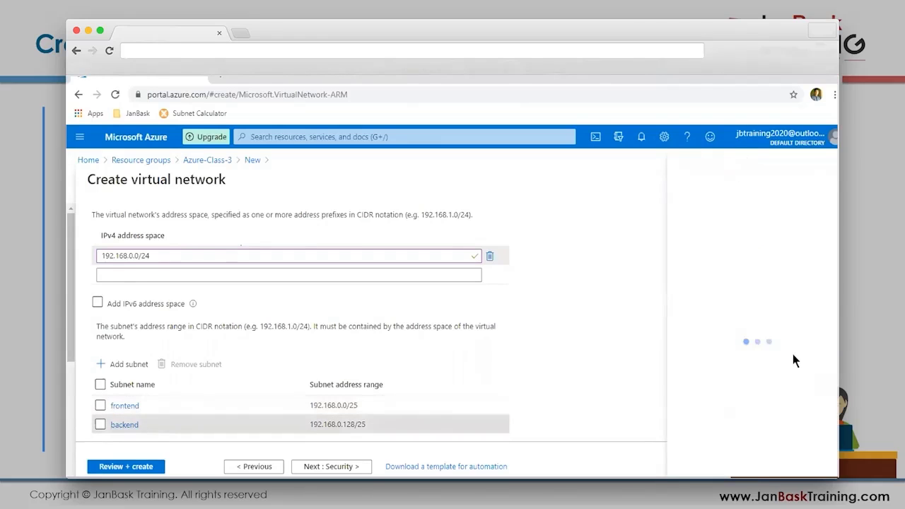
{"action": "left_click", "coordinate": [746, 386]}
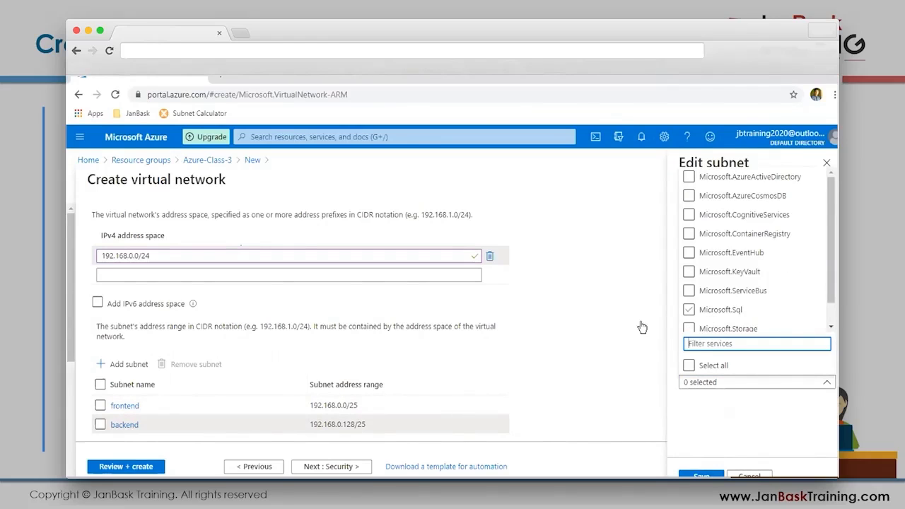
{"action": "left_click", "coordinate": [689, 312]}
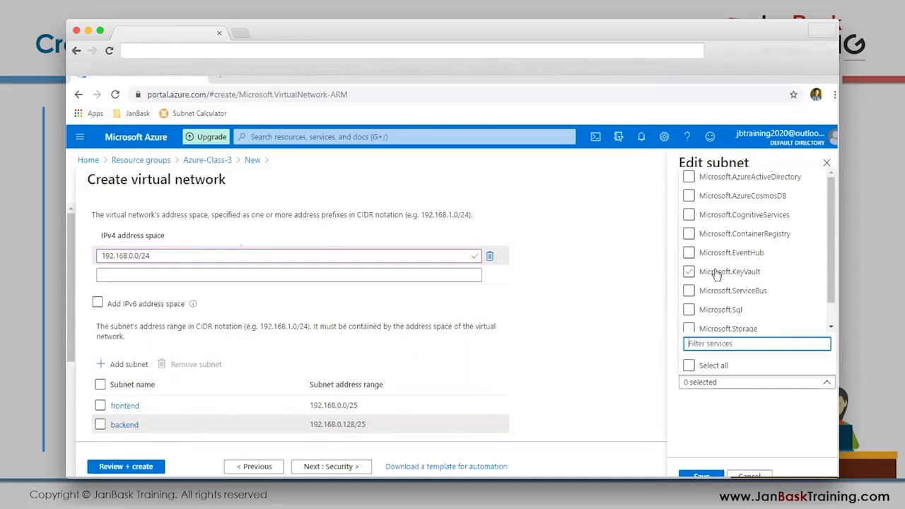
{"action": "left_click", "coordinate": [726, 407]}
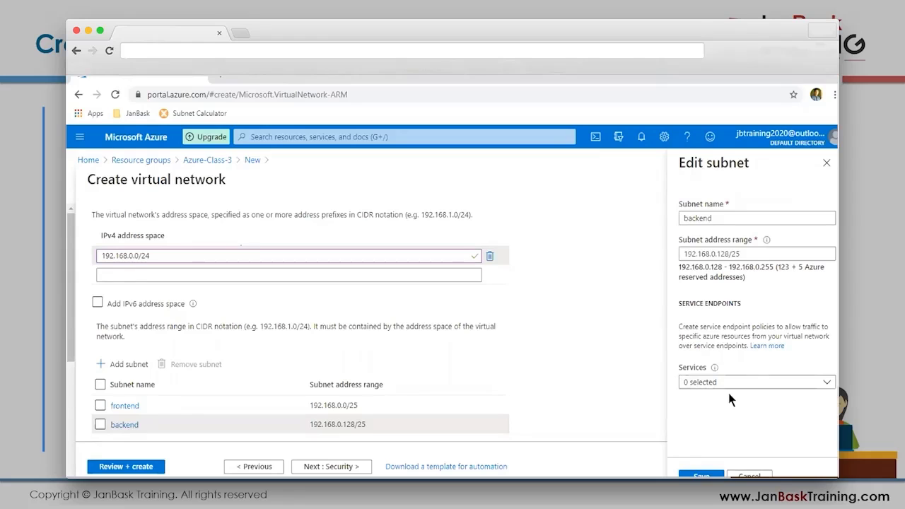
Step: Save the backend subnet, then review the BastionHost, DDoS Protection Standard and Firewall security options and continue to the tags
{"action": "left_click", "coordinate": [701, 474]}
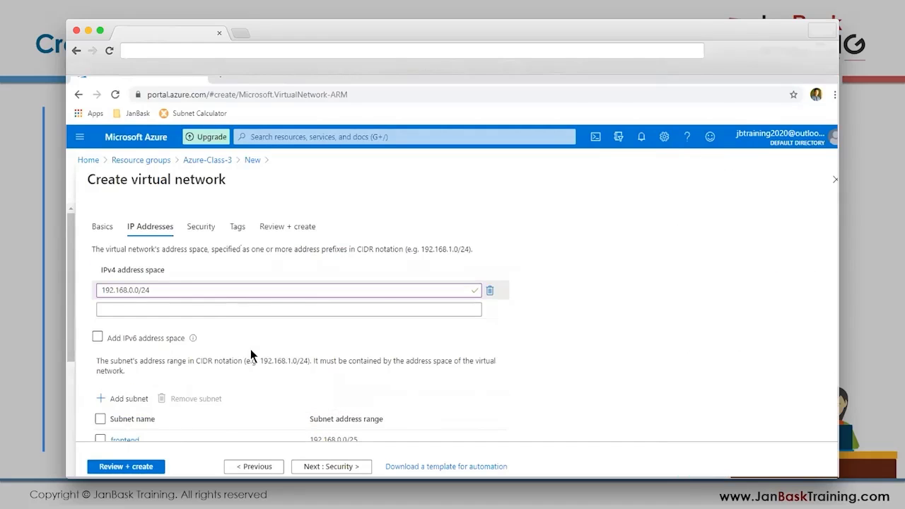
{"action": "scroll", "coordinate": [252, 349], "scroll_direction": "down", "scroll_amount": 2}
{"action": "left_click", "coordinate": [327, 468]}
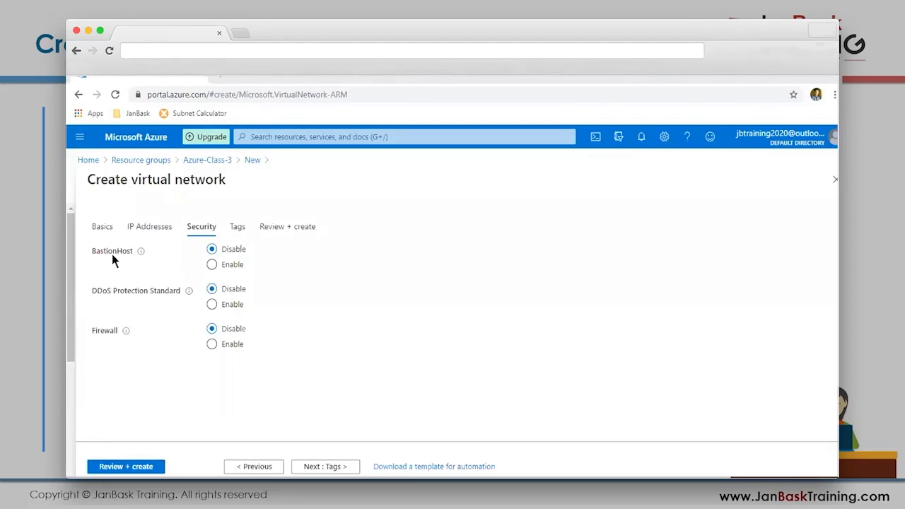
{"action": "mouse_move", "coordinate": [140, 252]}
{"action": "left_click", "coordinate": [328, 466]}
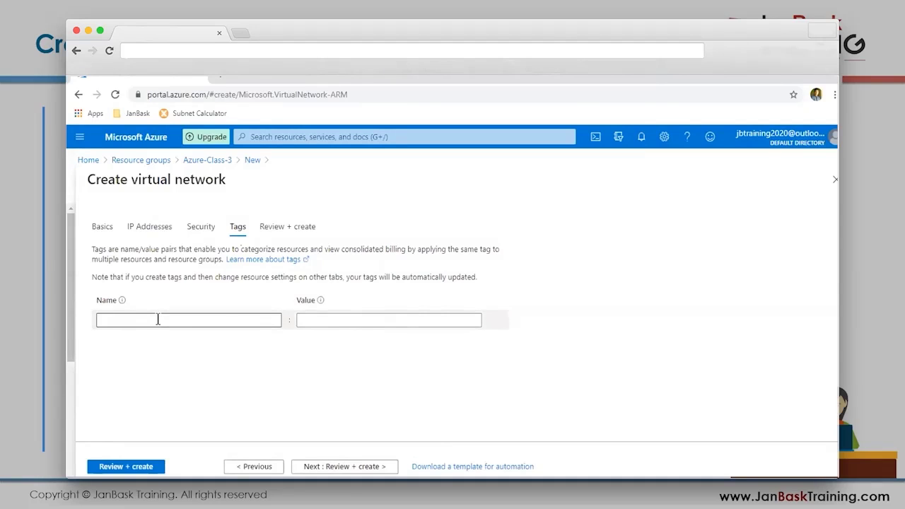
Step: Skip the tags, review the vnet-dev-eus configuration and create the virtual network
{"action": "left_click", "coordinate": [158, 319]}
{"action": "key", "text": "Tab"}
{"action": "left_click", "coordinate": [278, 321]}
{"action": "left_click", "coordinate": [290, 371]}
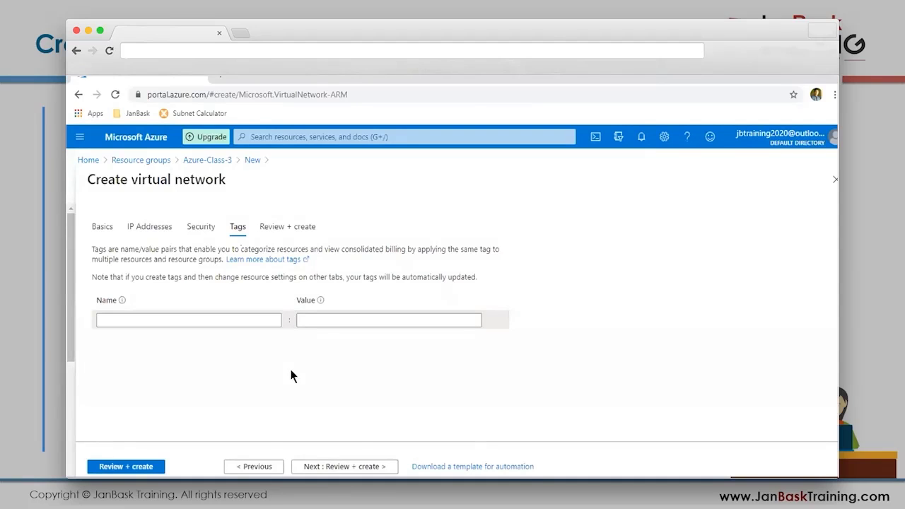
{"action": "left_click", "coordinate": [359, 471]}
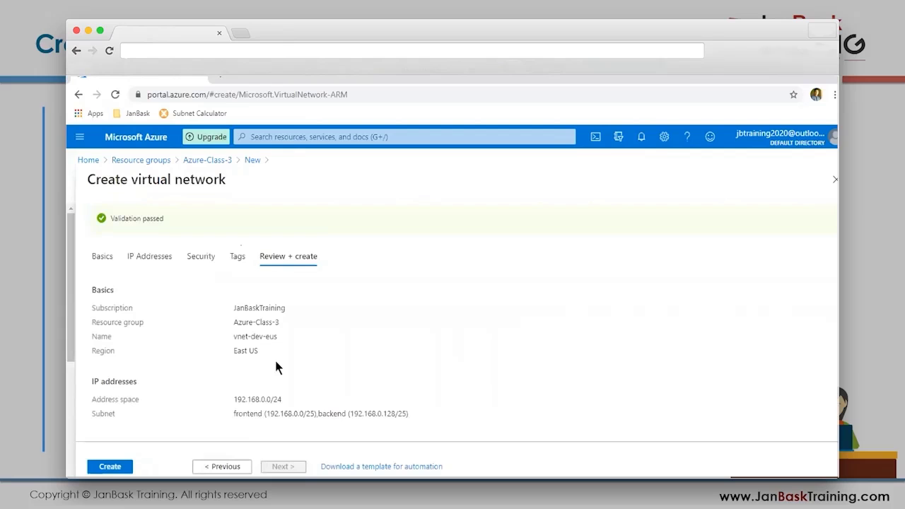
{"action": "scroll", "coordinate": [277, 365], "scroll_direction": "down", "scroll_amount": 3}
{"action": "scroll", "coordinate": [275, 367], "scroll_direction": "up", "scroll_amount": 3}
{"action": "scroll", "coordinate": [188, 397], "scroll_direction": "down", "scroll_amount": 3}
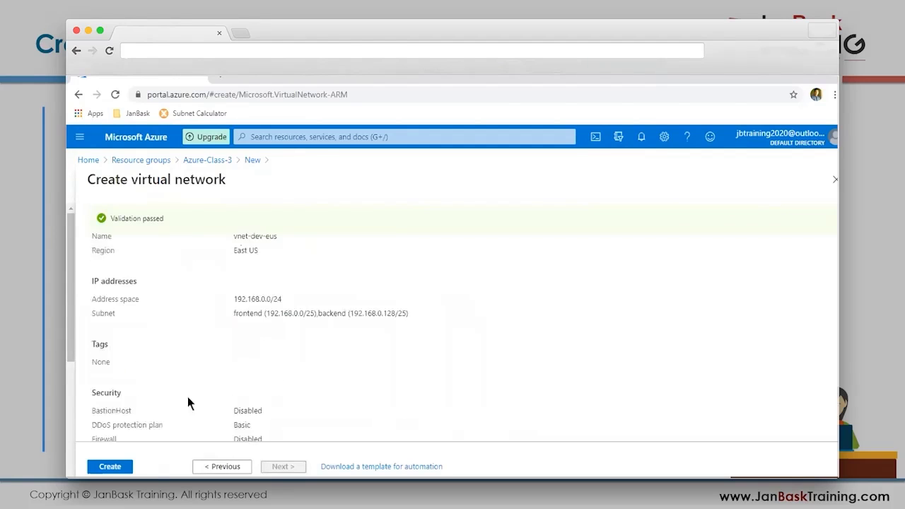
{"action": "left_click", "coordinate": [108, 469]}
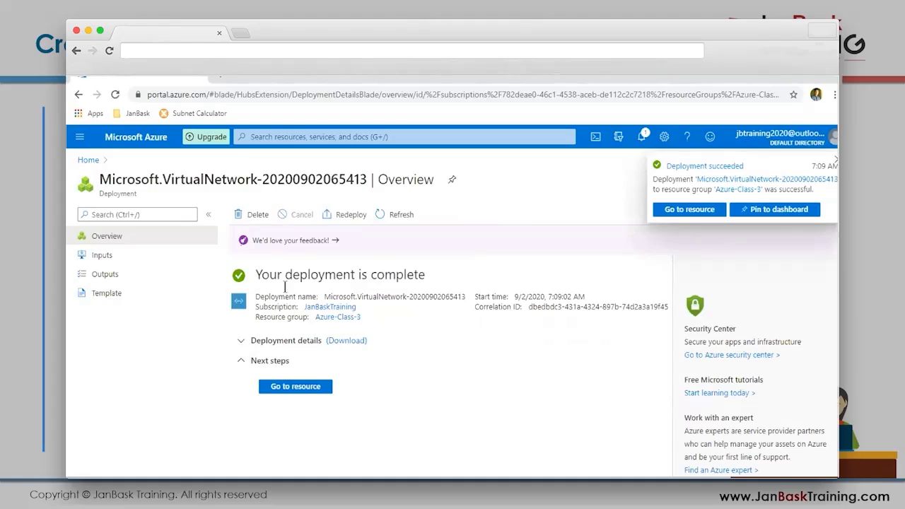
Step: Open the deployed virtual network and examine its address space and DNS servers
{"action": "left_click", "coordinate": [684, 210]}
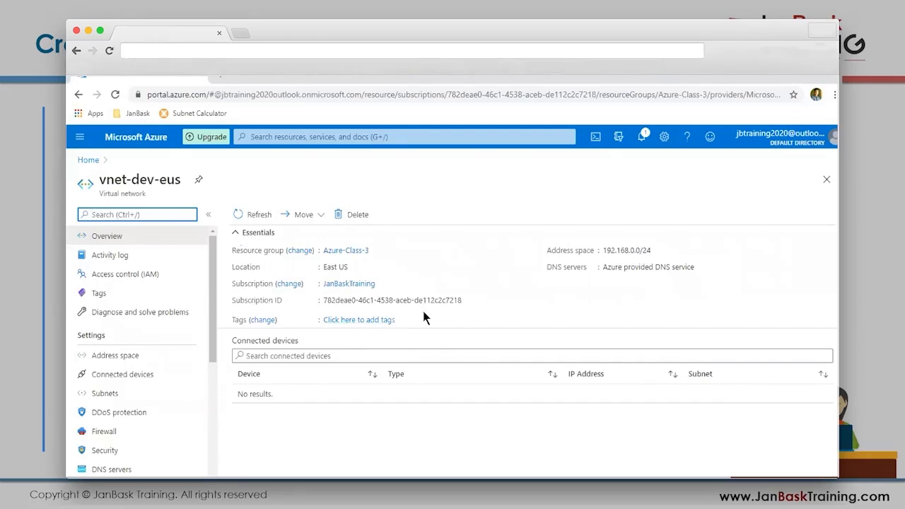
{"action": "mouse_move", "coordinate": [604, 249]}
{"action": "left_mouse_down"}
{"action": "mouse_move", "coordinate": [623, 246]}
{"action": "mouse_move", "coordinate": [598, 249]}
{"action": "left_mouse_up"}
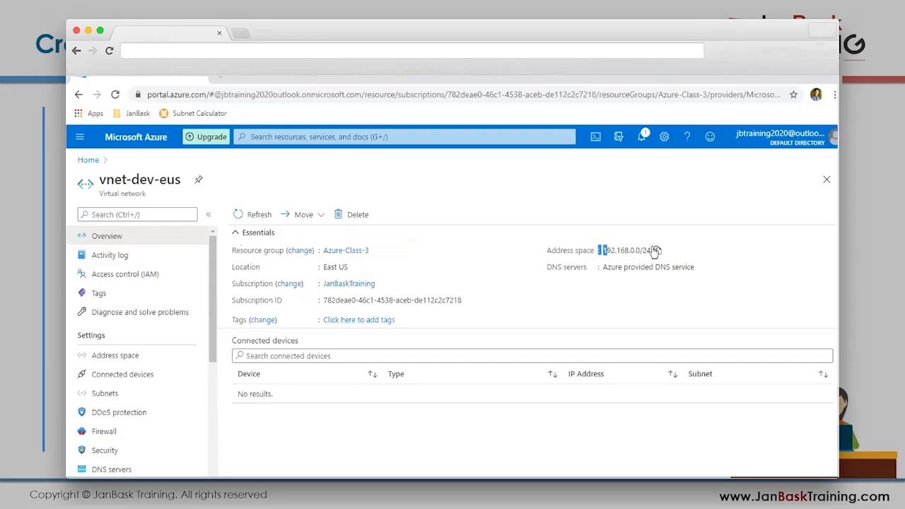
{"action": "mouse_move", "coordinate": [599, 269]}
{"action": "left_mouse_down"}
{"action": "mouse_move", "coordinate": [573, 271]}
{"action": "mouse_move", "coordinate": [587, 267]}
{"action": "left_mouse_up"}
{"action": "left_click", "coordinate": [548, 269]}
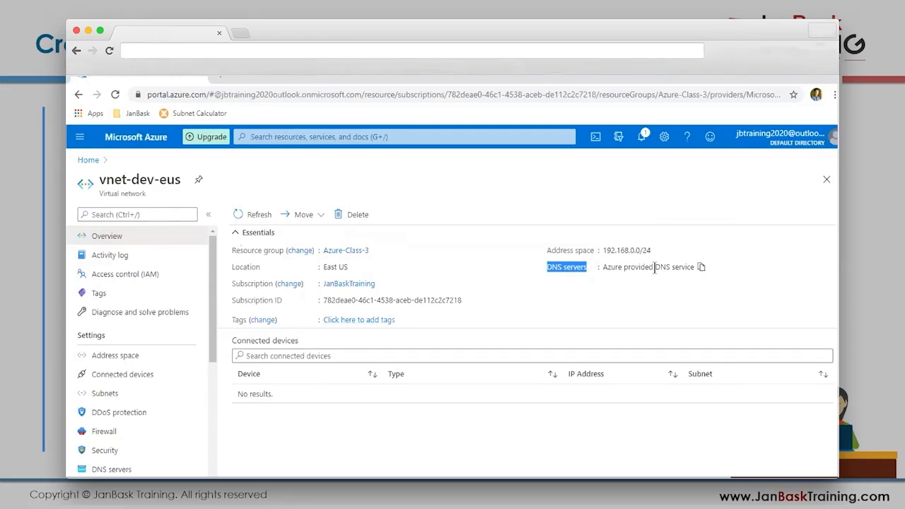
Step: Open the virtual network's address space settings and enter 10.0.0.0/24 as an additional address range
{"action": "left_click", "coordinate": [155, 362]}
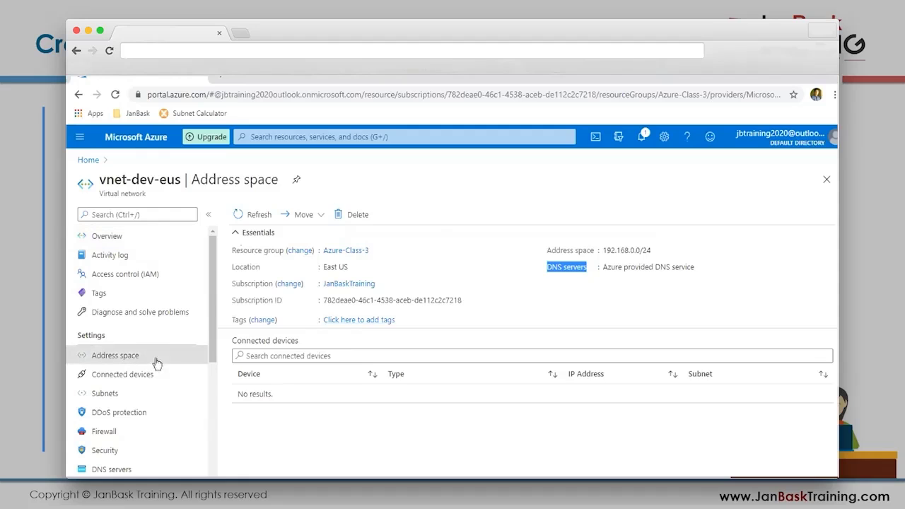
{"action": "left_click", "coordinate": [307, 239]}
{"action": "left_click", "coordinate": [296, 259]}
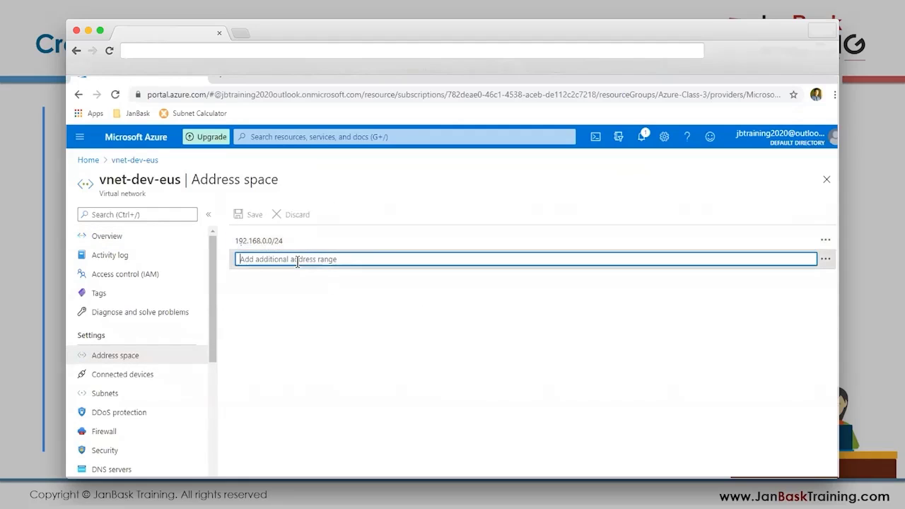
{"action": "type", "text": "1"}
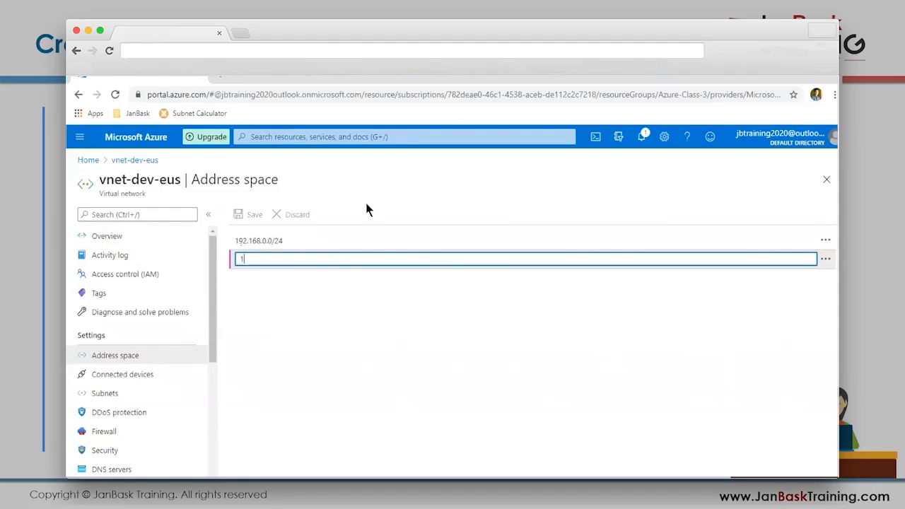
{"action": "type", "text": "0.0.0.0/24"}
{"action": "left_click", "coordinate": [330, 324]}
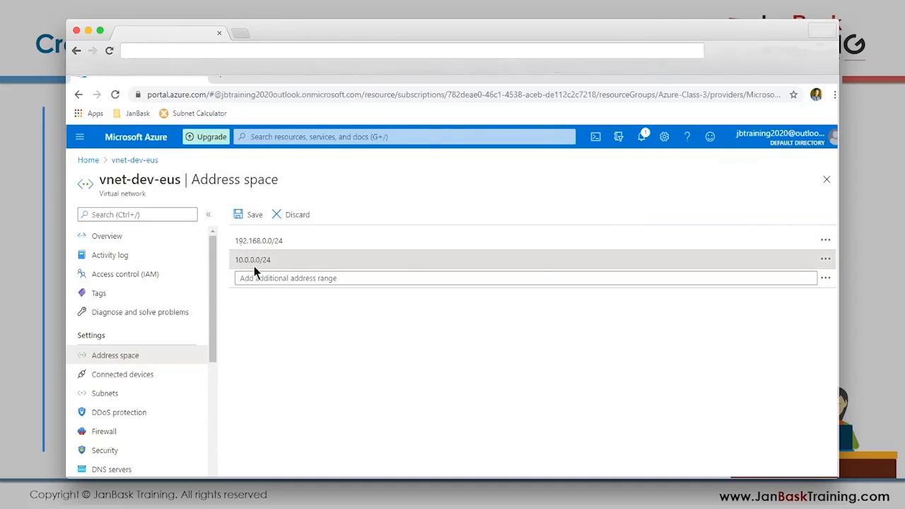
Step: Clear the additional 10.0.0.0/24 address range
{"action": "left_click", "coordinate": [275, 259]}
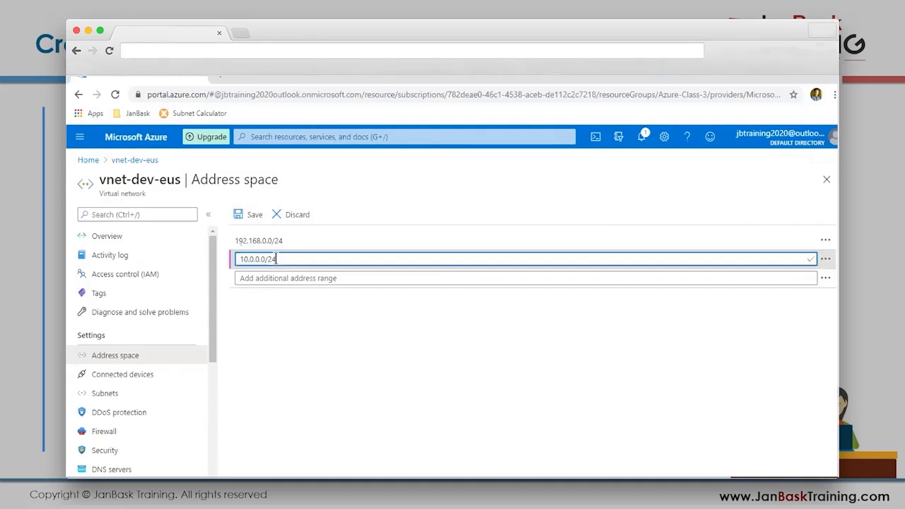
{"action": "key", "text": "BackSpace"}
{"action": "key", "text": "BackSpace"}
{"action": "key", "text": "BackSpace"}
{"action": "key", "text": "BackSpace"}
{"action": "key", "text": "BackSpace"}
{"action": "key", "text": "BackSpace"}
{"action": "key", "text": "BackSpace"}
{"action": "key", "text": "BackSpace"}
{"action": "key", "text": "BackSpace"}
{"action": "key", "text": "BackSpace"}
{"action": "key", "text": "BackSpace"}
Step: Change the virtual network's original address range to 192.168.0.0/16
{"action": "left_click", "coordinate": [260, 241]}
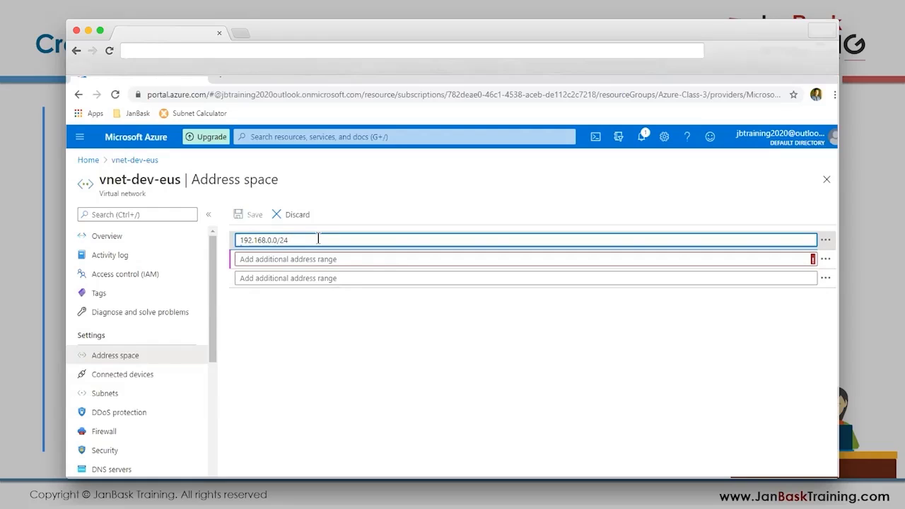
{"action": "key", "text": "BackSpace"}
{"action": "type", "text": "2"}
{"action": "type", "text": "="}
{"action": "key", "text": "BackSpace"}
{"action": "type", "text": "16"}
{"action": "key", "text": "BackSpace"}
{"action": "key", "text": "BackSpace"}
{"action": "key", "text": "BackSpace"}
{"action": "key", "text": "BackSpace"}
{"action": "type", "text": "16"}
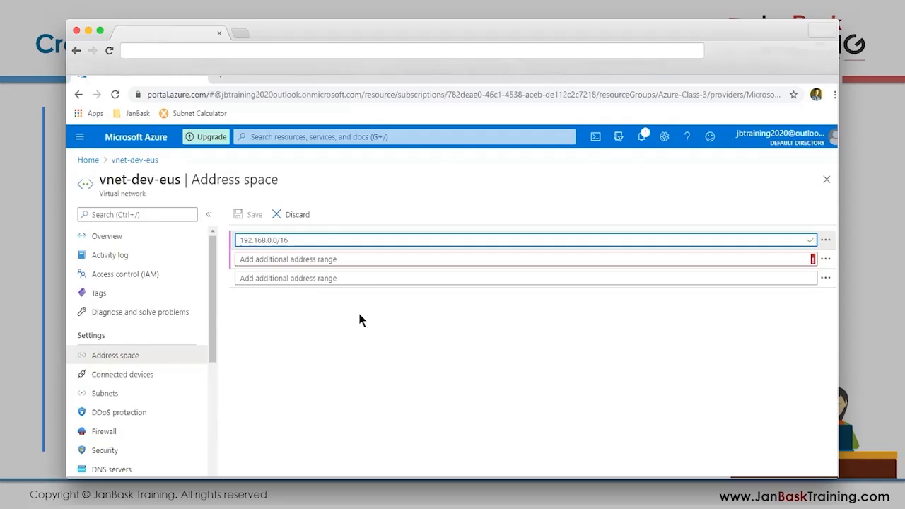
Step: Examine the edited 192.168.0.0/16 range and discard all unsaved address space changes
{"action": "triple_click", "coordinate": [300, 240]}
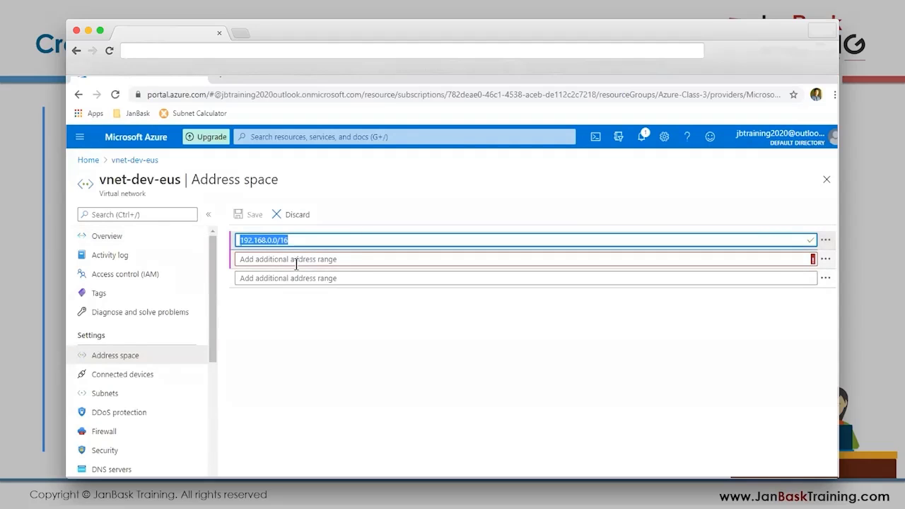
{"action": "left_click", "coordinate": [301, 240]}
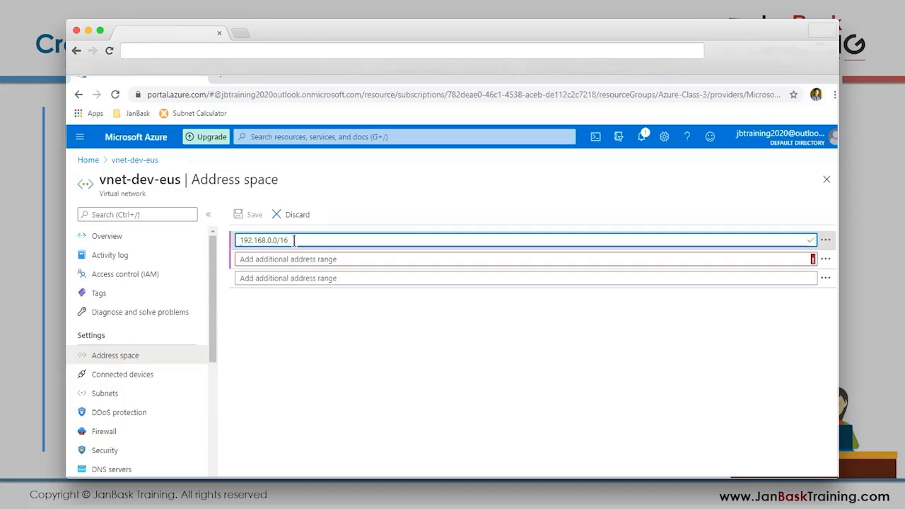
{"action": "left_click_drag", "start_coordinate": [294, 241], "coordinate": [263, 240]}
{"action": "left_click", "coordinate": [294, 241]}
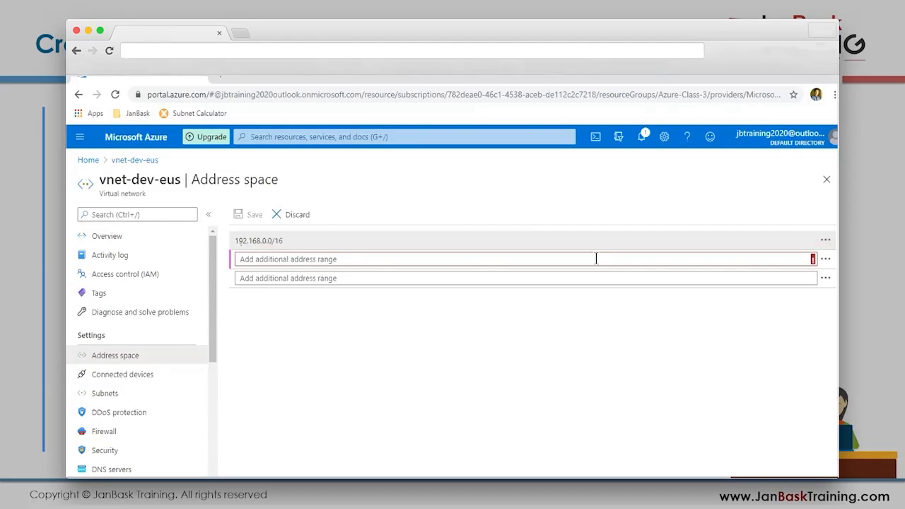
{"action": "left_click", "coordinate": [291, 214]}
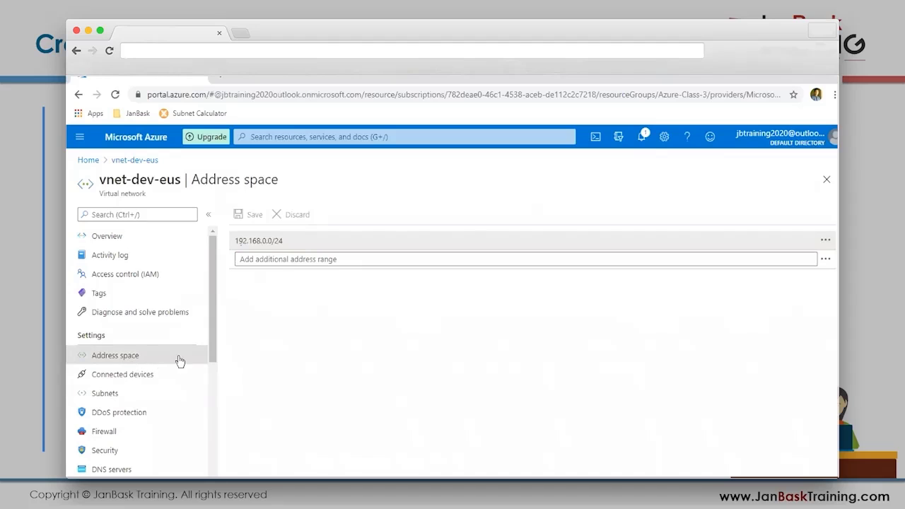
Step: Look through the virtual network's subnets, DDoS protection, firewall and remaining settings
{"action": "left_click", "coordinate": [156, 393]}
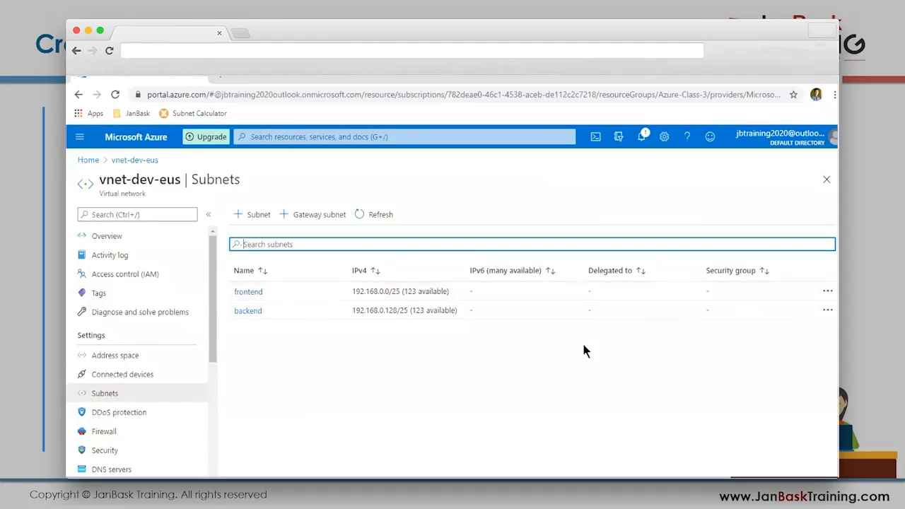
{"action": "scroll", "coordinate": [115, 351], "scroll_direction": "down", "scroll_amount": 1}
{"action": "left_click", "coordinate": [116, 352]}
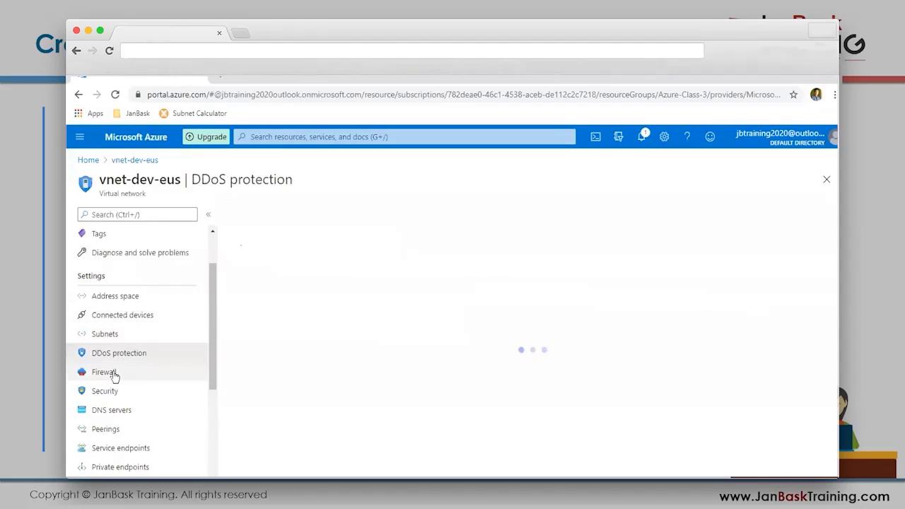
{"action": "left_click", "coordinate": [113, 375]}
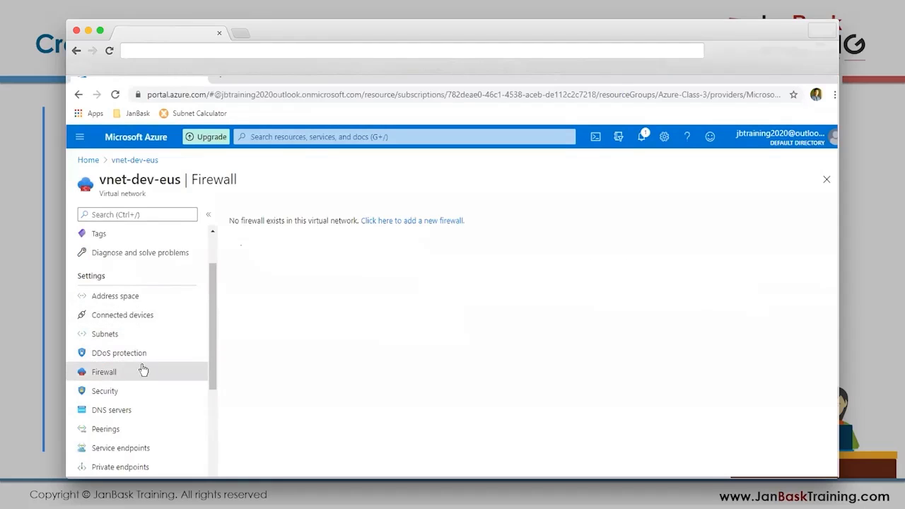
{"action": "scroll", "coordinate": [143, 369], "scroll_direction": "down", "scroll_amount": 1}
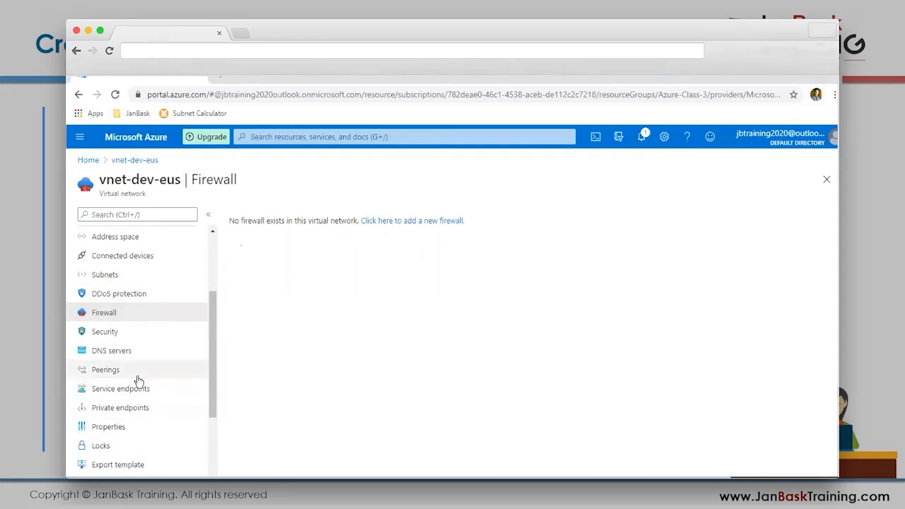
{"action": "scroll", "coordinate": [138, 375], "scroll_direction": "up", "scroll_amount": 2}
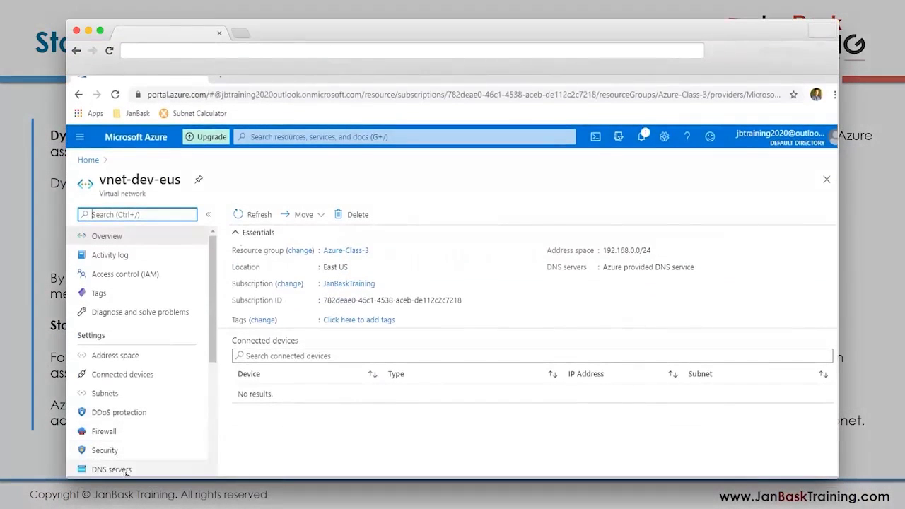
Step: Open the frontend subnet from the subnet list, examine its address range and available addresses, and close it
{"action": "left_click", "coordinate": [103, 396]}
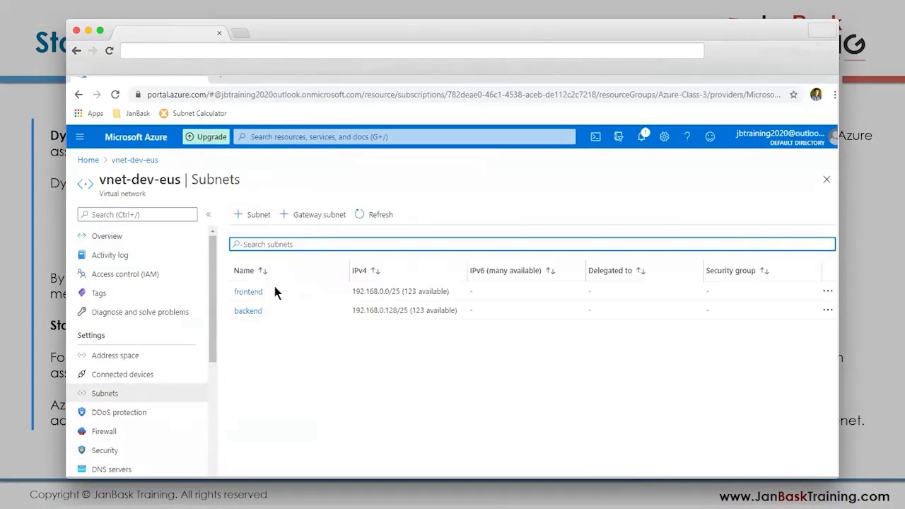
{"action": "left_click", "coordinate": [249, 292]}
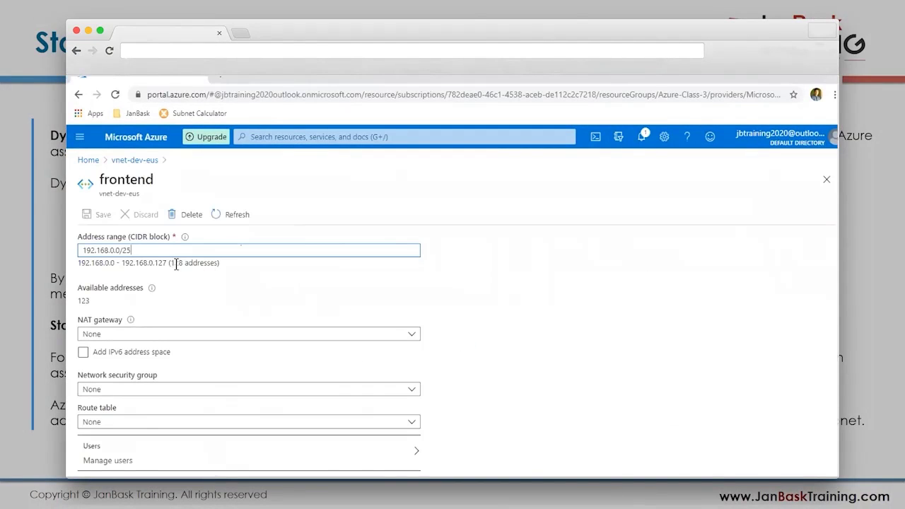
{"action": "left_click", "coordinate": [825, 178]}
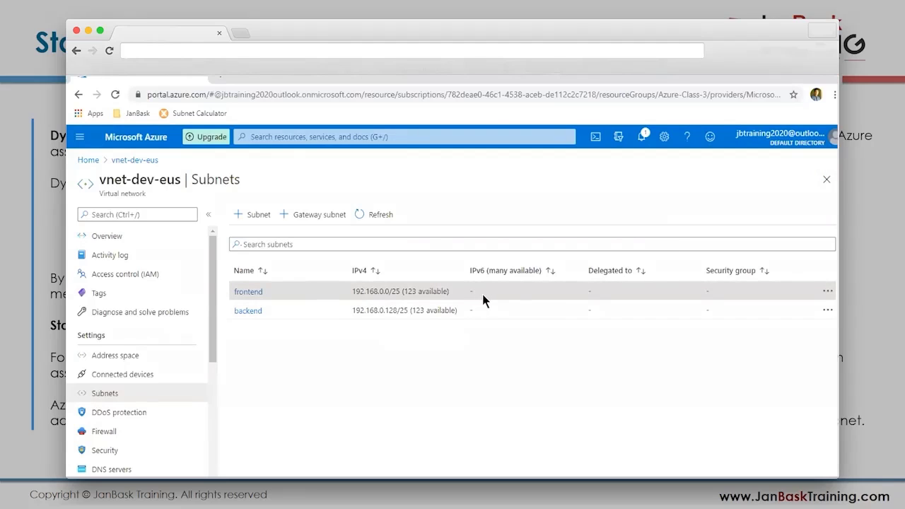
Step: Open the Azure-Class-3 resource group, find Network interface in the marketplace and start creating one
{"action": "left_click", "coordinate": [87, 160]}
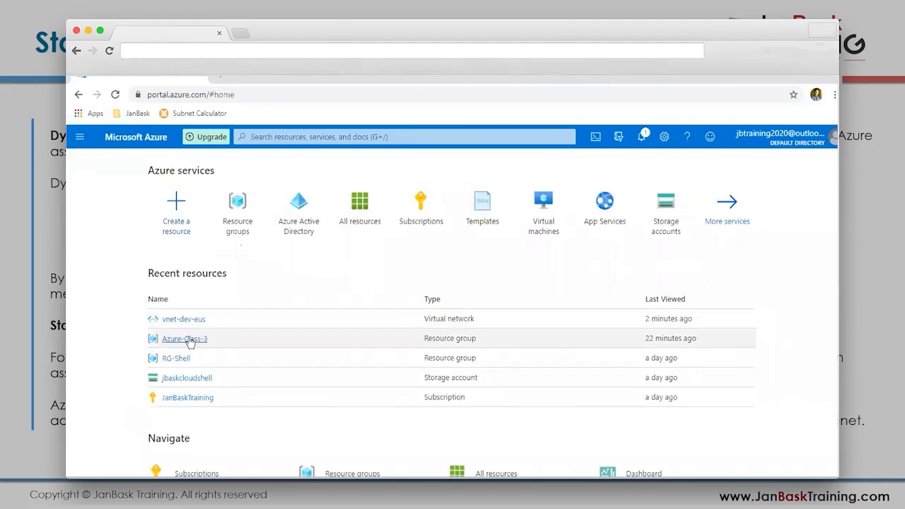
{"action": "left_click", "coordinate": [191, 343]}
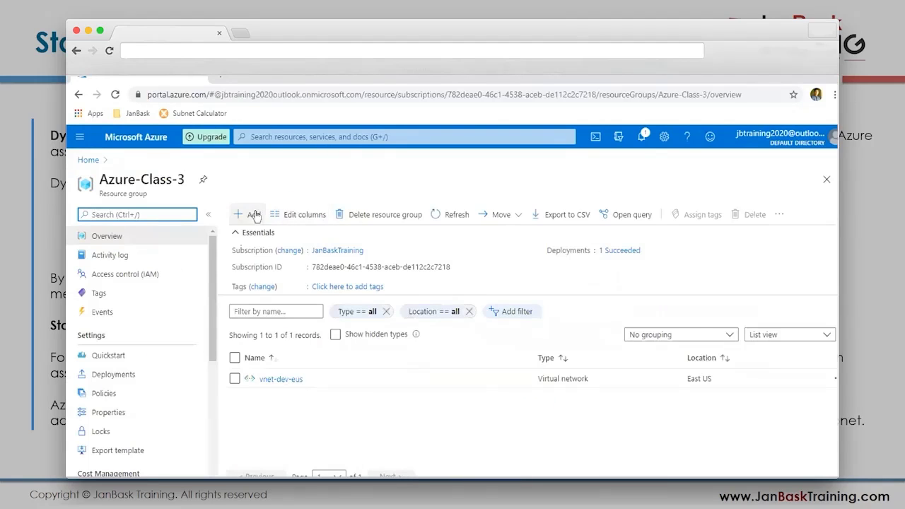
{"action": "left_click", "coordinate": [252, 215]}
{"action": "type", "text": "ne"}
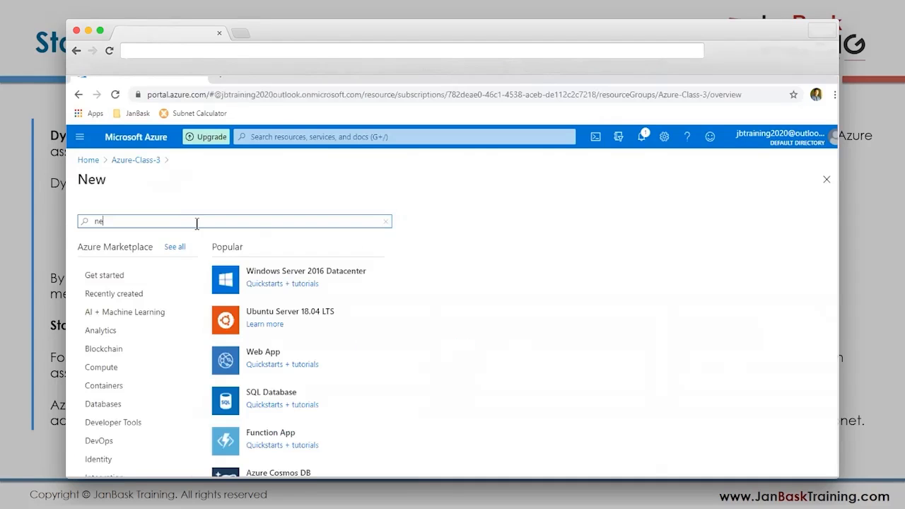
{"action": "type", "text": "twork in"}
{"action": "left_click", "coordinate": [279, 240]}
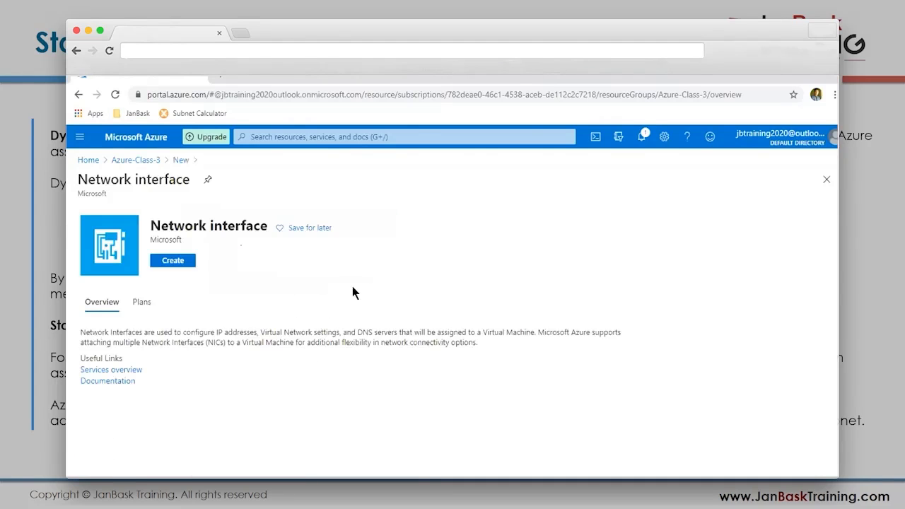
{"action": "left_click", "coordinate": [173, 261]}
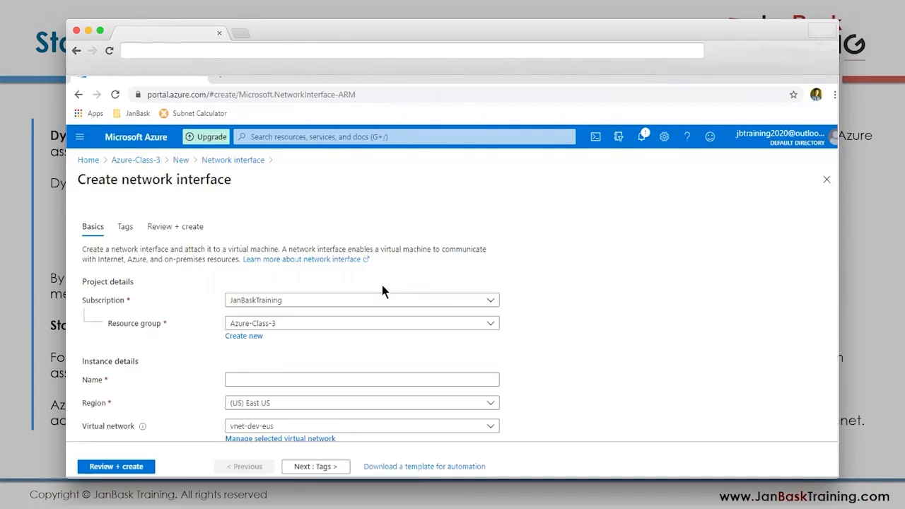
Step: Name the new network interface frontend
{"action": "scroll", "coordinate": [293, 366], "scroll_direction": "down", "scroll_amount": 1}
{"action": "left_click", "coordinate": [248, 320]}
{"action": "type", "text": "frontend"}
{"action": "key", "text": "Tab"}
{"action": "scroll", "coordinate": [276, 343], "scroll_direction": "down", "scroll_amount": 1}
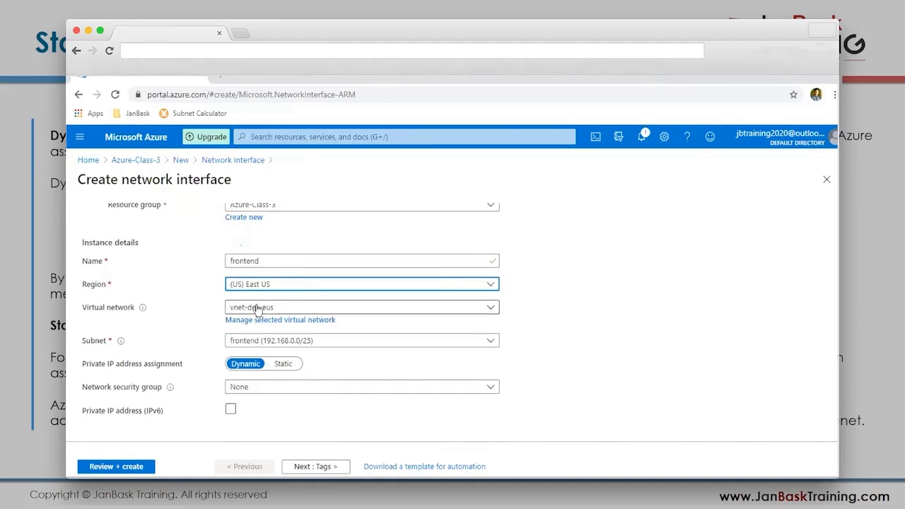
Step: Try a static private IP address of 192.168.0.10 on the frontend subnet for the new network interface, and close the creation form
{"action": "left_click", "coordinate": [277, 342]}
{"action": "left_click", "coordinate": [264, 404]}
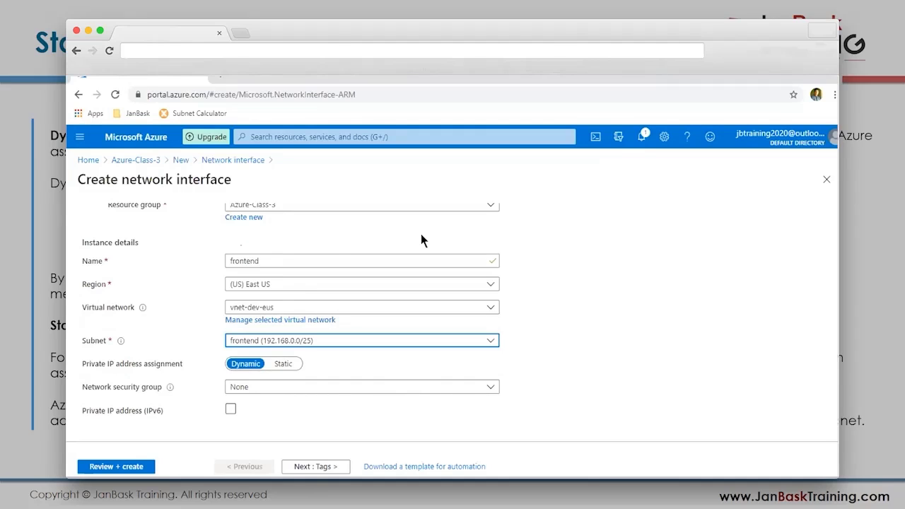
{"action": "left_click", "coordinate": [284, 364]}
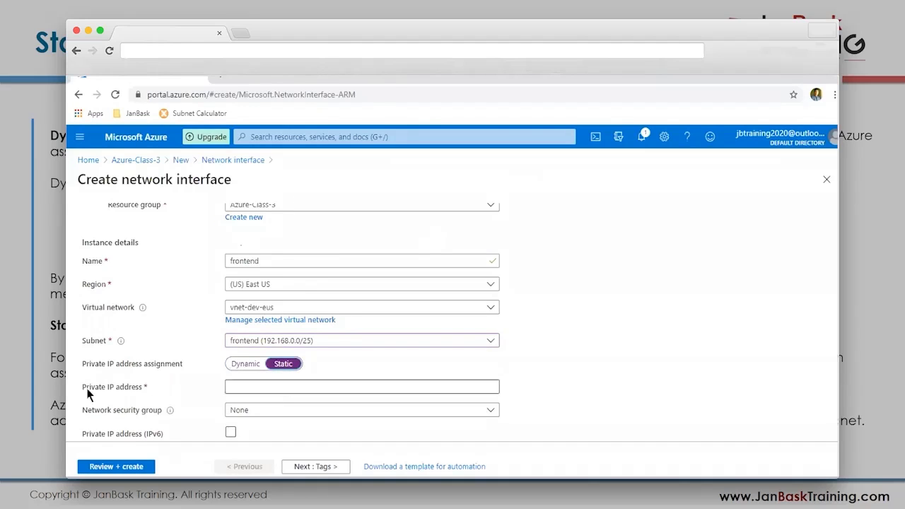
{"action": "left_click", "coordinate": [247, 393]}
{"action": "left_click", "coordinate": [247, 393]}
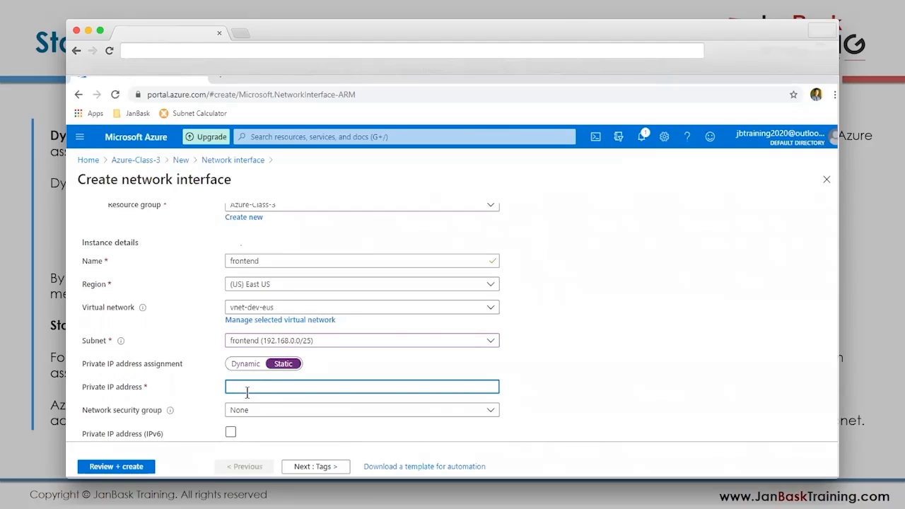
{"action": "type", "text": "192."}
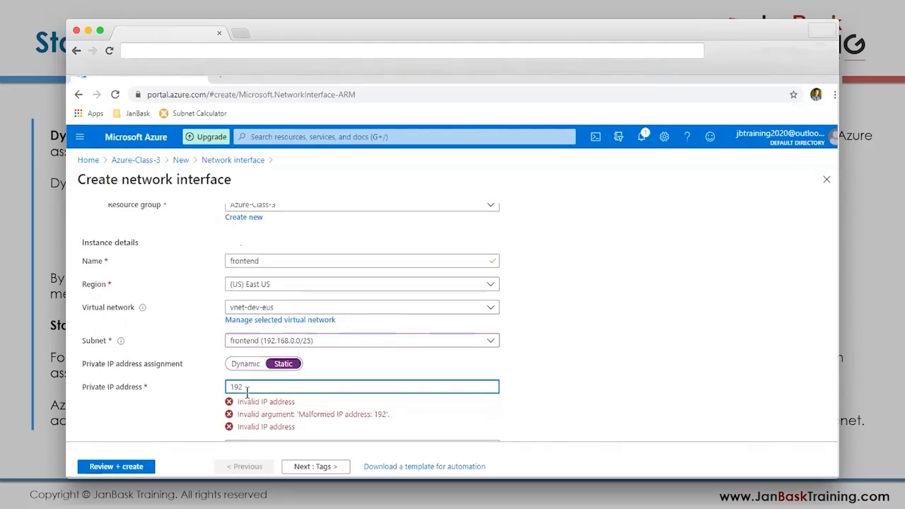
{"action": "type", "text": "168.0.10"}
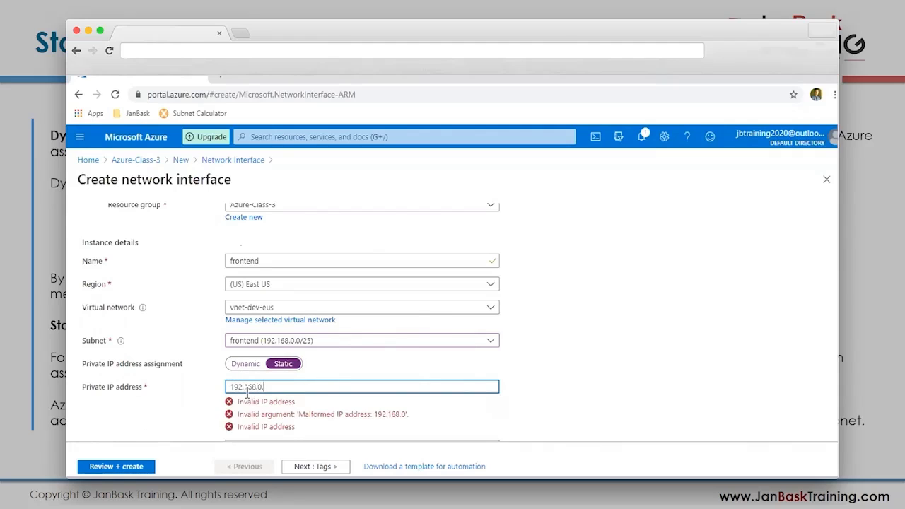
{"action": "left_click", "coordinate": [552, 393]}
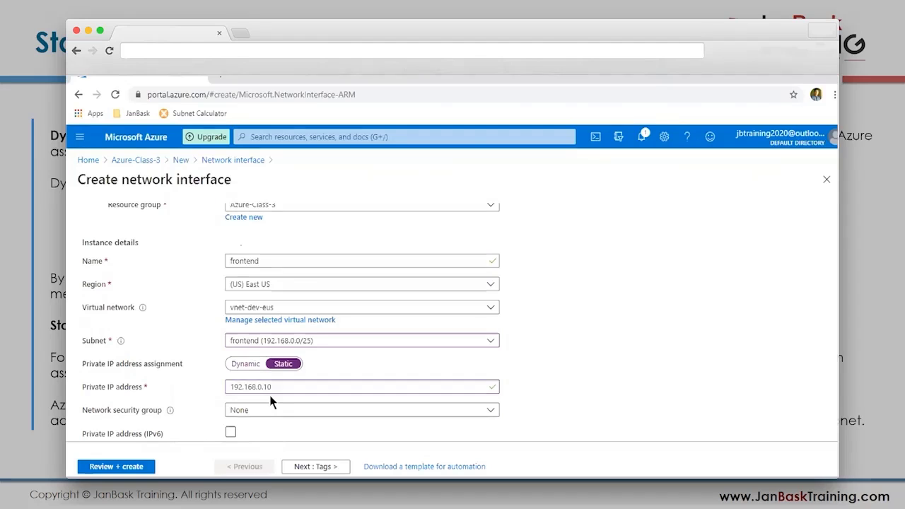
{"action": "scroll", "coordinate": [270, 400], "scroll_direction": "down", "scroll_amount": 1}
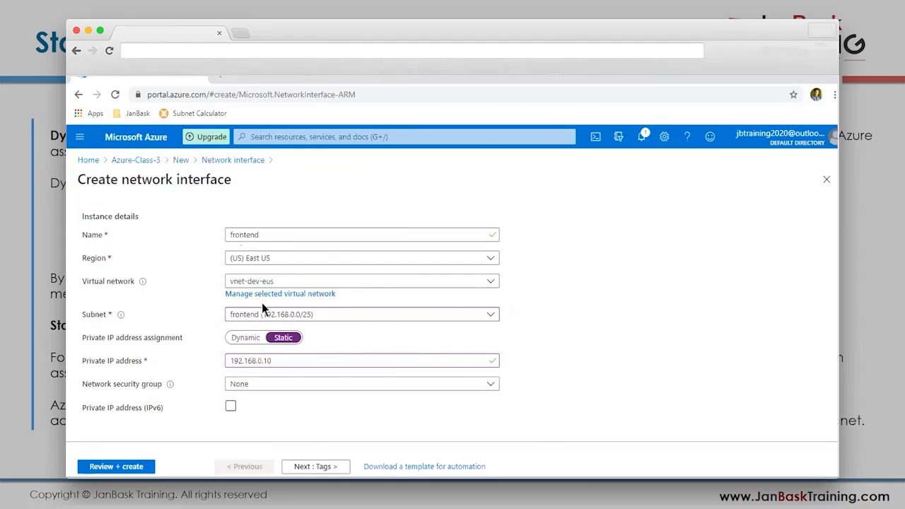
{"action": "left_click_drag", "start_coordinate": [274, 360], "coordinate": [221, 362]}
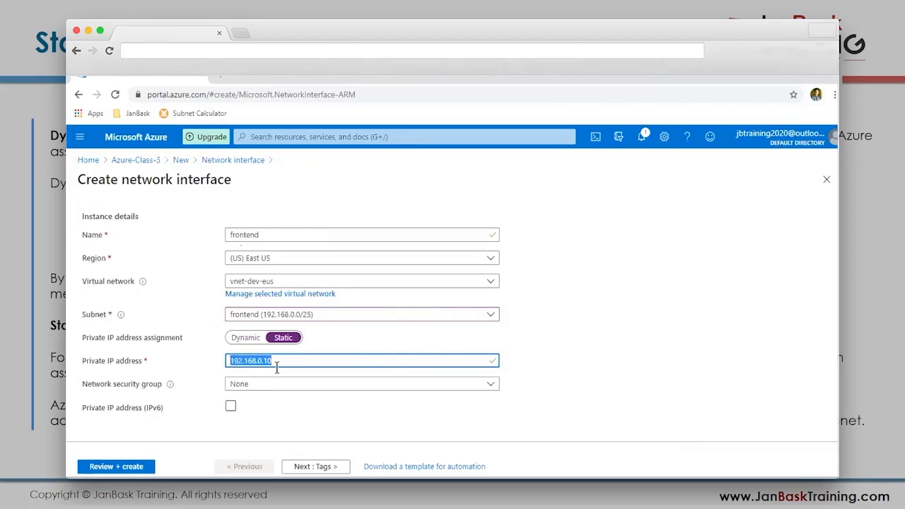
{"action": "left_click", "coordinate": [825, 179]}
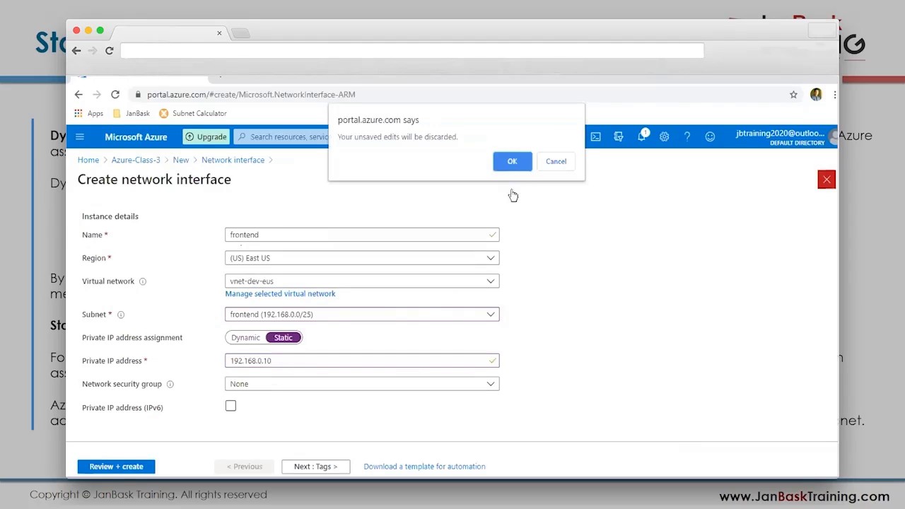
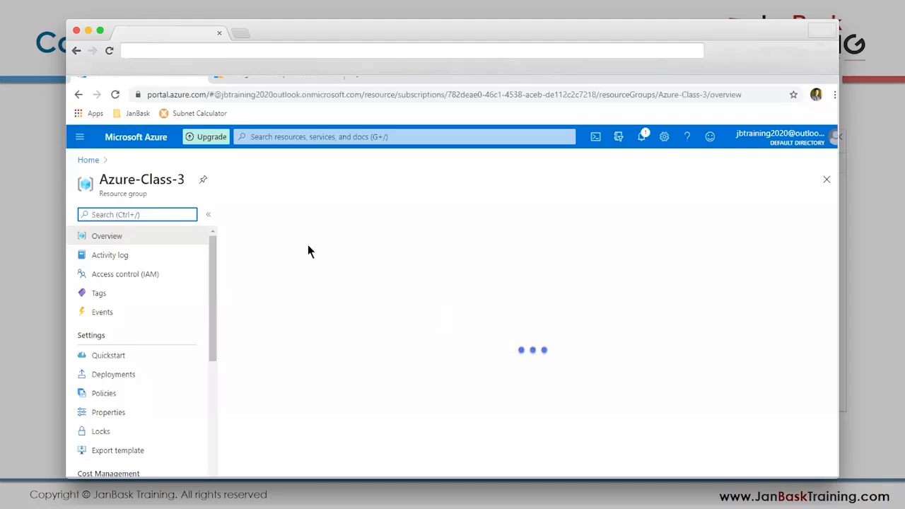
Step: Add a resource to the Azure-Class-3 group by finding Network interface in the marketplace and starting its creation
{"action": "left_click", "coordinate": [252, 214]}
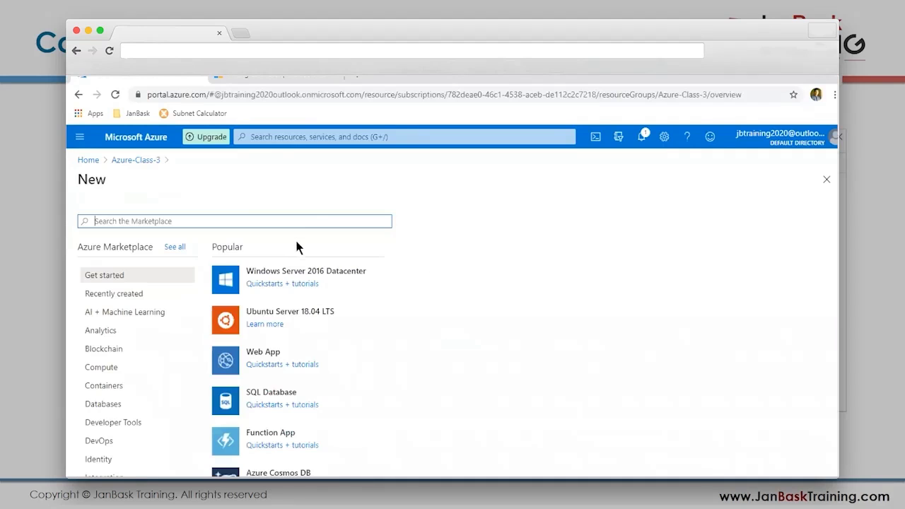
{"action": "type", "text": "network in"}
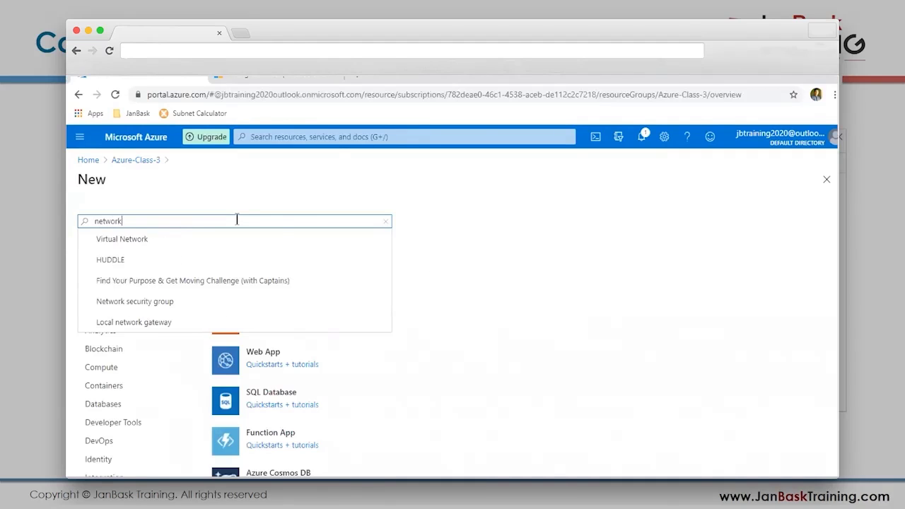
{"action": "left_click", "coordinate": [209, 242]}
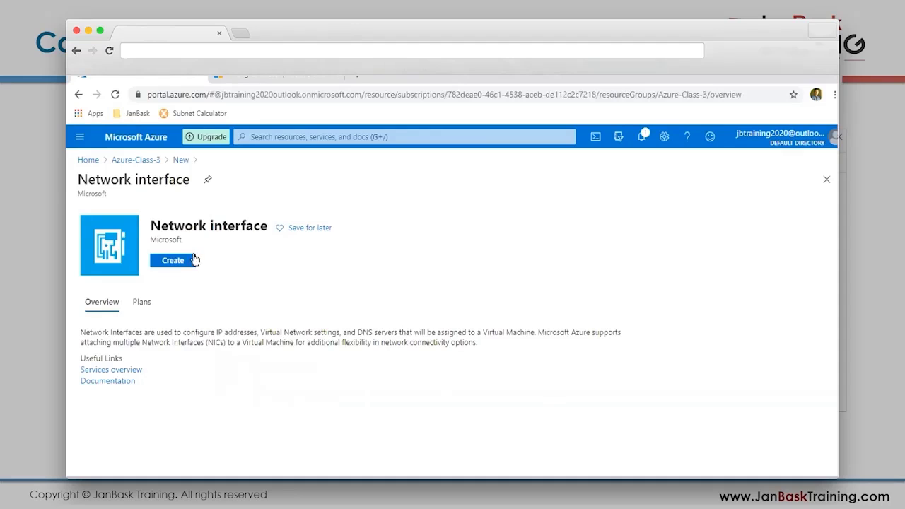
{"action": "left_click", "coordinate": [186, 259]}
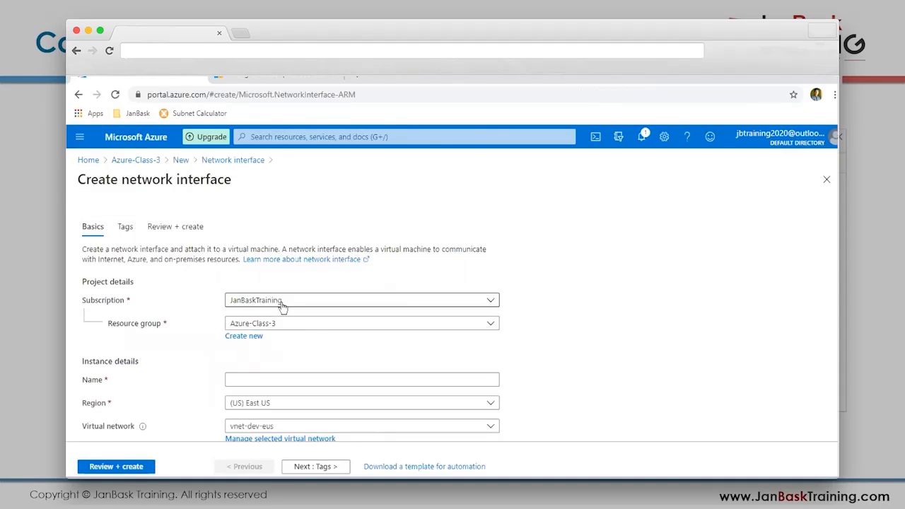
Step: Name the network interface frontend, keep its private IP assignment Dynamic, and review and create it
{"action": "left_click", "coordinate": [281, 380]}
{"action": "type", "text": "frontend"}
{"action": "scroll", "coordinate": [283, 380], "scroll_direction": "down", "scroll_amount": 2}
{"action": "left_click", "coordinate": [283, 361]}
{"action": "left_click", "coordinate": [246, 360]}
{"action": "left_click", "coordinate": [285, 463]}
{"action": "left_click", "coordinate": [297, 465]}
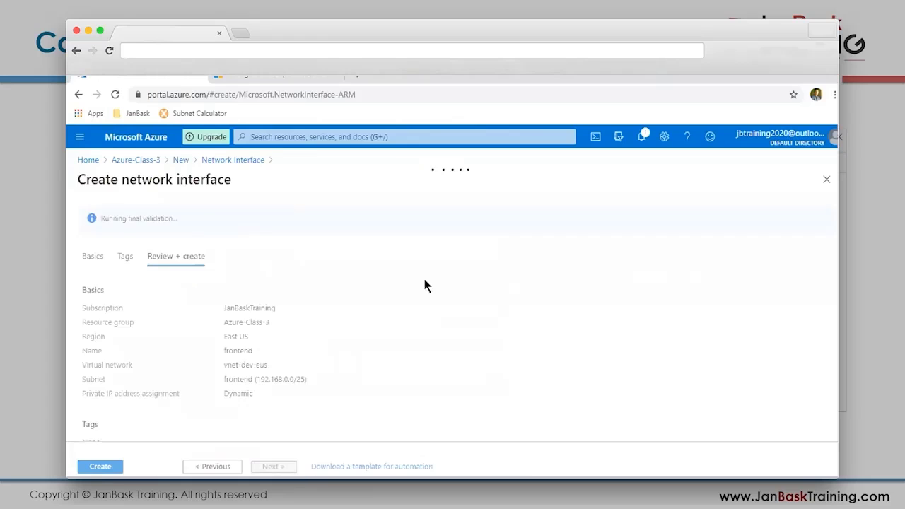
{"action": "left_click", "coordinate": [99, 466]}
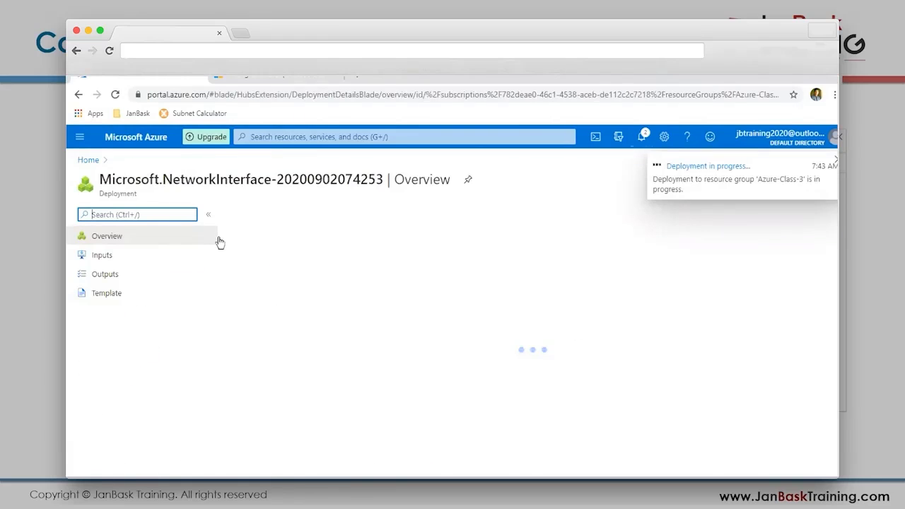
Step: Open the deployed frontend network interface and examine its private IP address and virtual network/subnet
{"action": "left_click", "coordinate": [299, 325]}
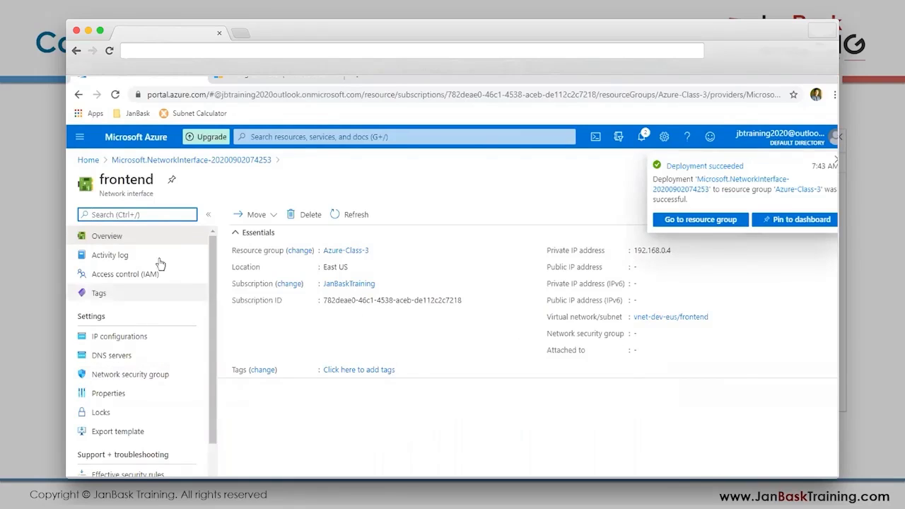
{"action": "left_click", "coordinate": [835, 160]}
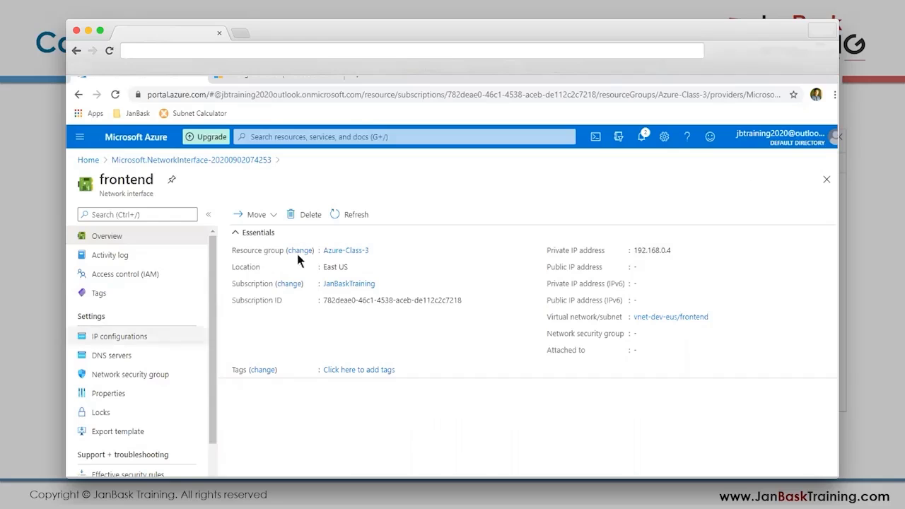
{"action": "left_click_drag", "start_coordinate": [633, 250], "coordinate": [670, 254]}
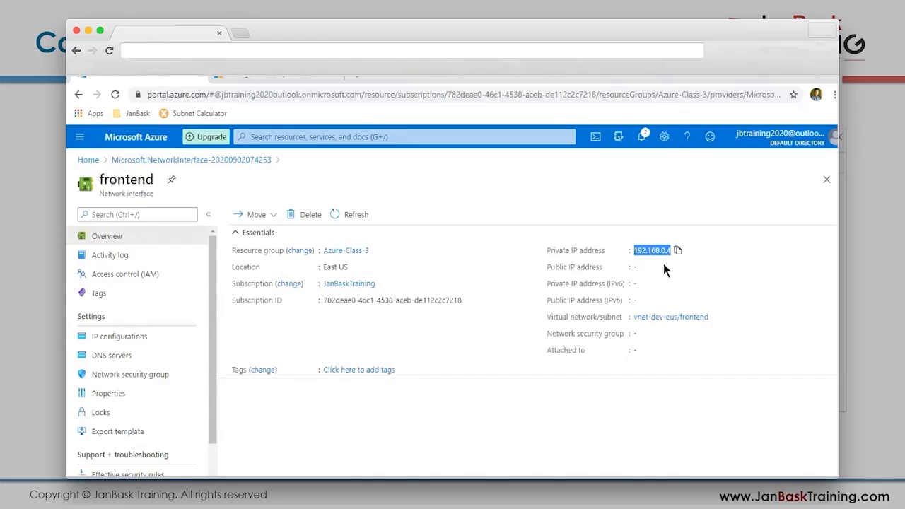
{"action": "left_click", "coordinate": [688, 238]}
{"action": "left_click", "coordinate": [689, 237]}
{"action": "left_click", "coordinate": [664, 251]}
{"action": "left_click_drag", "start_coordinate": [659, 251], "coordinate": [636, 270]}
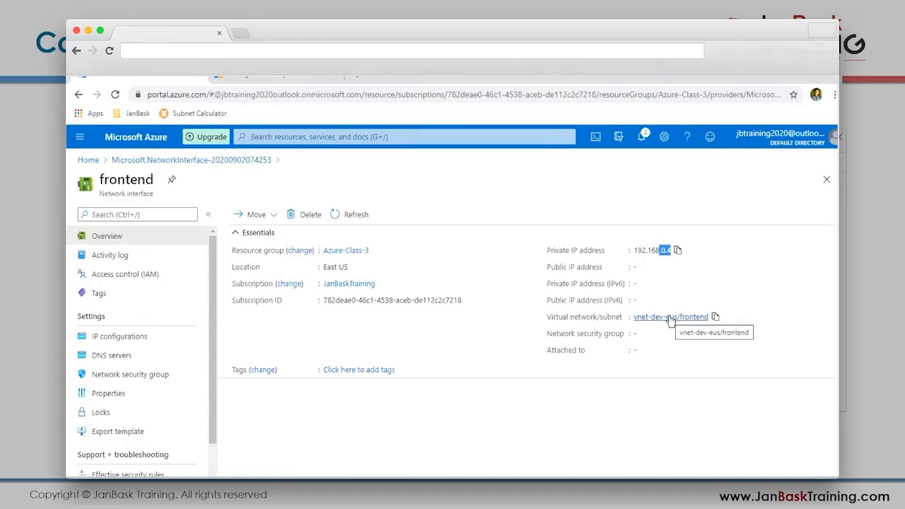
Step: Open ipconfig1 in the frontend interface's IP configurations and try a Static assignment with IP address 192.168.0.10
{"action": "left_click", "coordinate": [130, 342]}
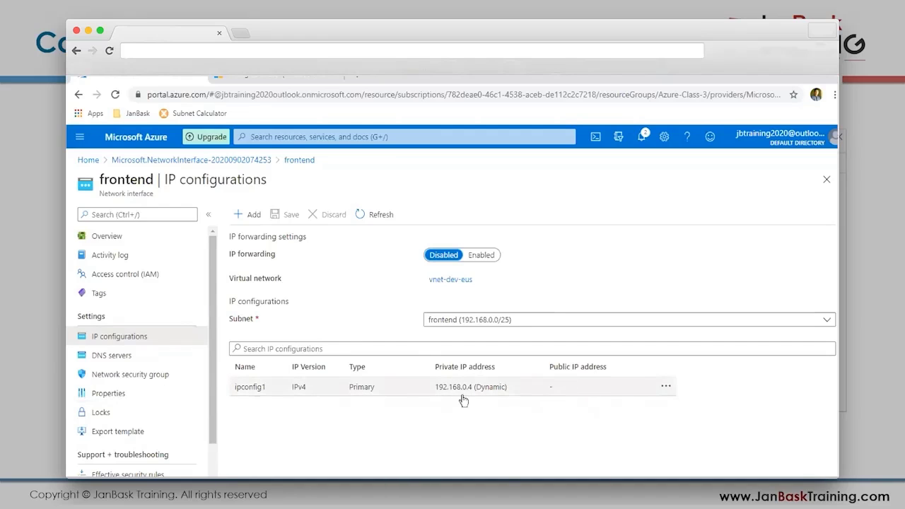
{"action": "left_click", "coordinate": [313, 394]}
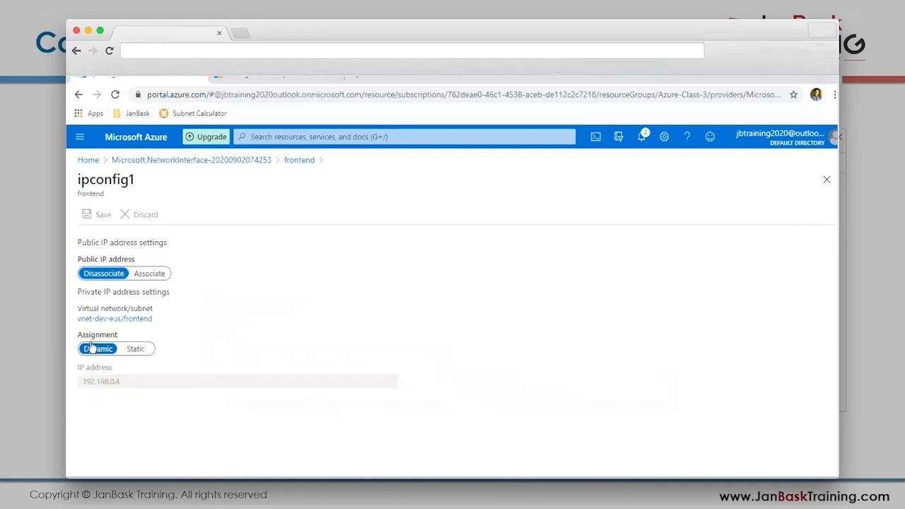
{"action": "left_click", "coordinate": [141, 349]}
{"action": "left_click", "coordinate": [133, 376]}
{"action": "key", "text": "BackSpace"}
{"action": "type", "text": "10"}
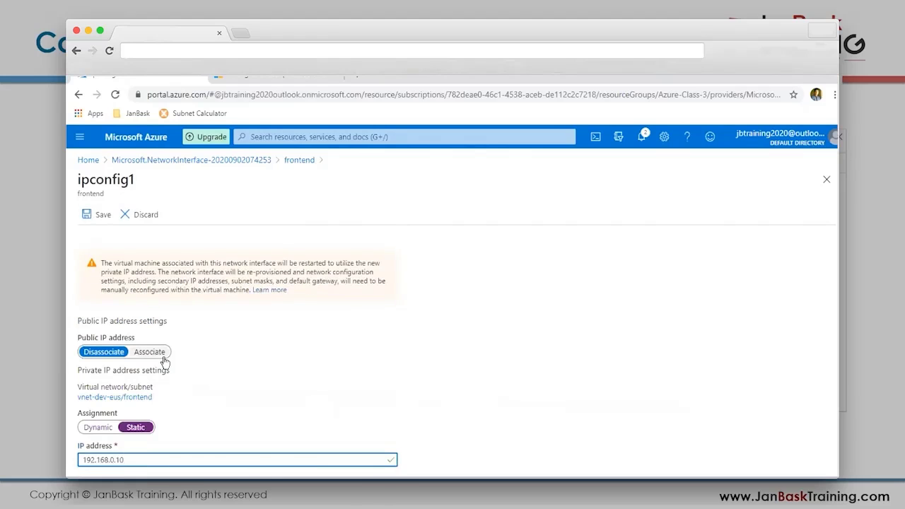
{"action": "scroll", "coordinate": [116, 452], "scroll_direction": "down", "scroll_amount": 1}
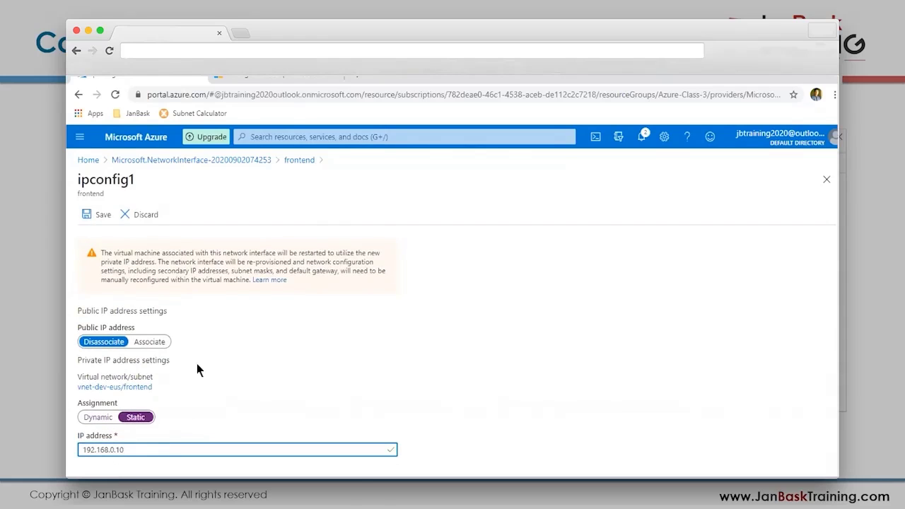
Step: Try associating a new public IP address named frontpip with ipconfig1, cancel it, and discard the unsaved configuration edits
{"action": "left_click", "coordinate": [143, 346]}
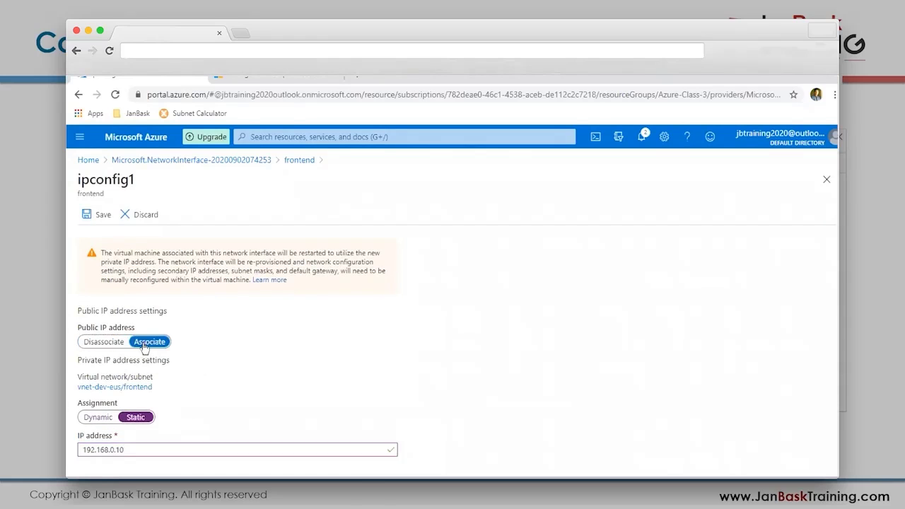
{"action": "left_click", "coordinate": [175, 374]}
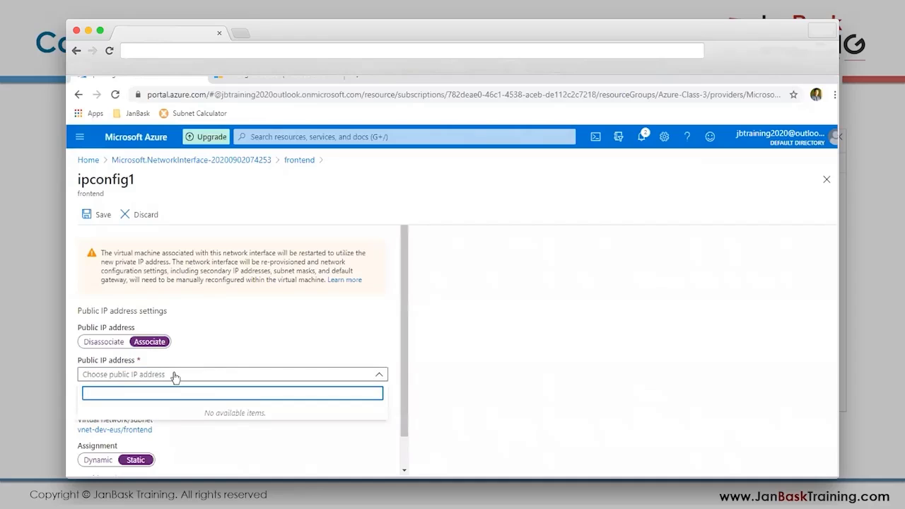
{"action": "left_click", "coordinate": [175, 374]}
{"action": "left_click", "coordinate": [98, 388]}
{"action": "type", "text": "frontpip"}
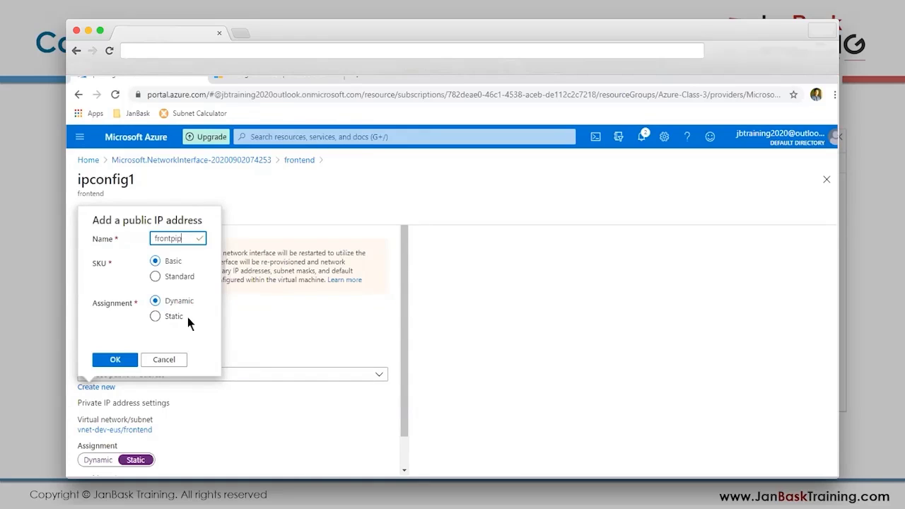
{"action": "left_click", "coordinate": [168, 362]}
{"action": "left_click", "coordinate": [826, 179]}
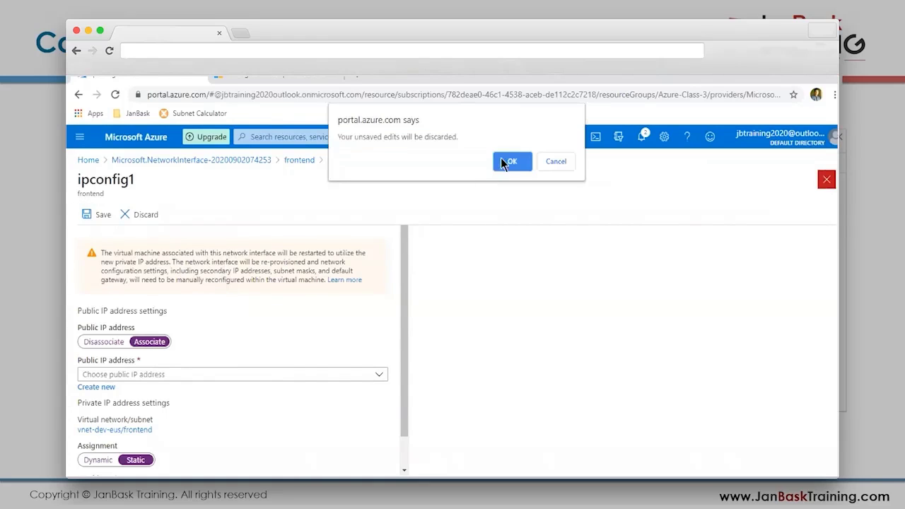
{"action": "left_click", "coordinate": [511, 161]}
Step: Try a custom DNS server of 192.168.0.20 for the frontend network interface and discard the change
{"action": "left_click", "coordinate": [131, 359]}
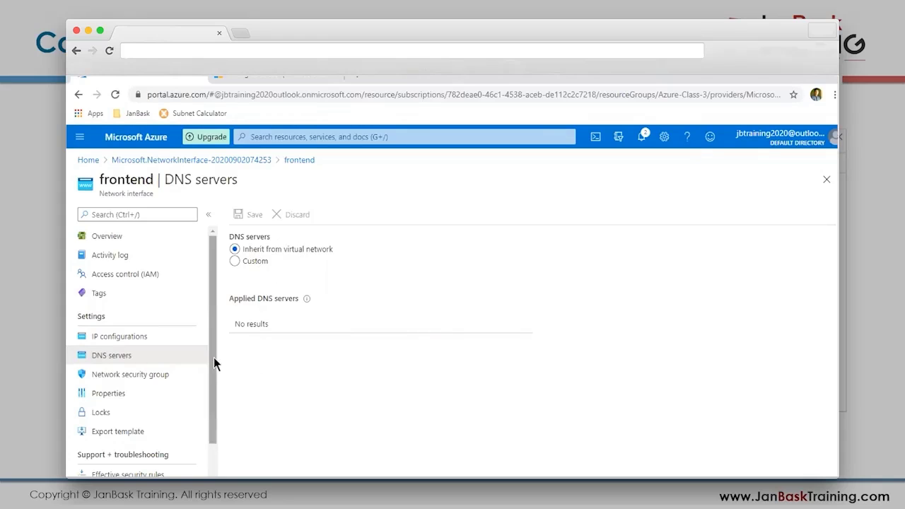
{"action": "left_click", "coordinate": [234, 260]}
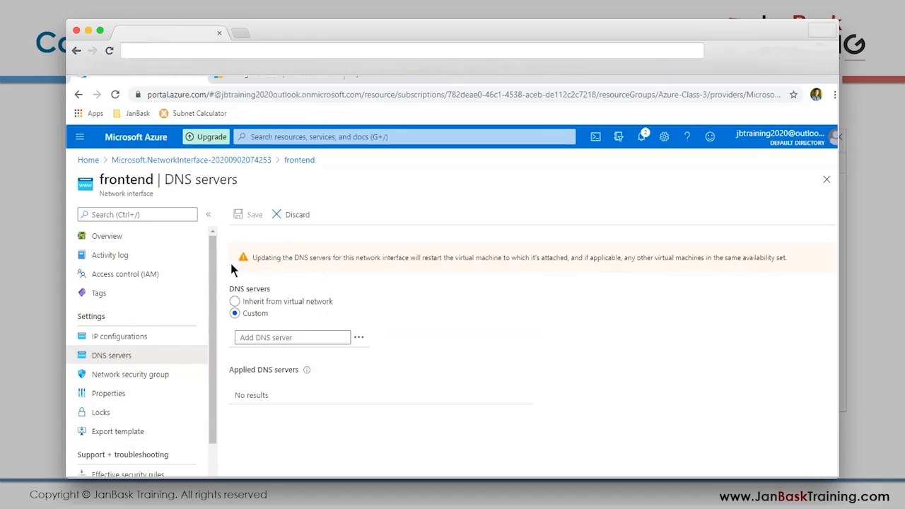
{"action": "left_click", "coordinate": [274, 340]}
{"action": "type", "text": "192.168.0.20"}
{"action": "left_click", "coordinate": [451, 364]}
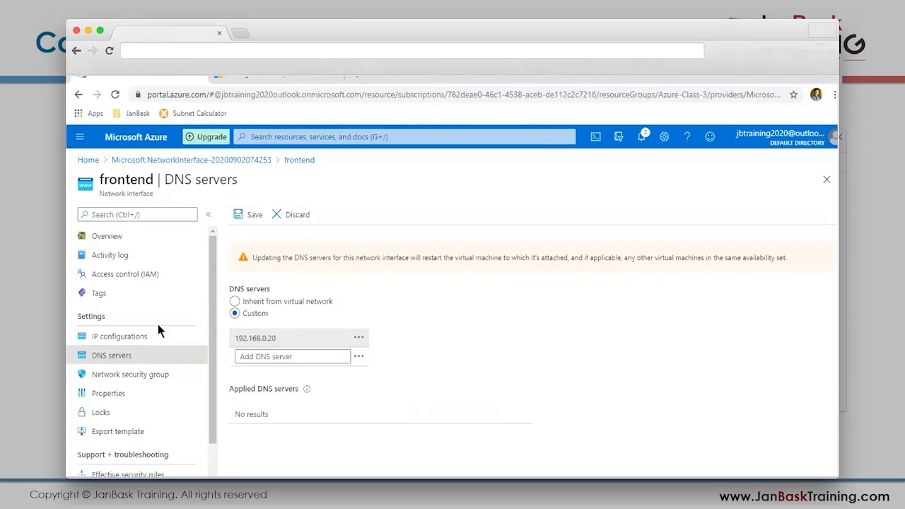
{"action": "left_click", "coordinate": [284, 338]}
{"action": "left_click_drag", "start_coordinate": [284, 339], "coordinate": [215, 341]}
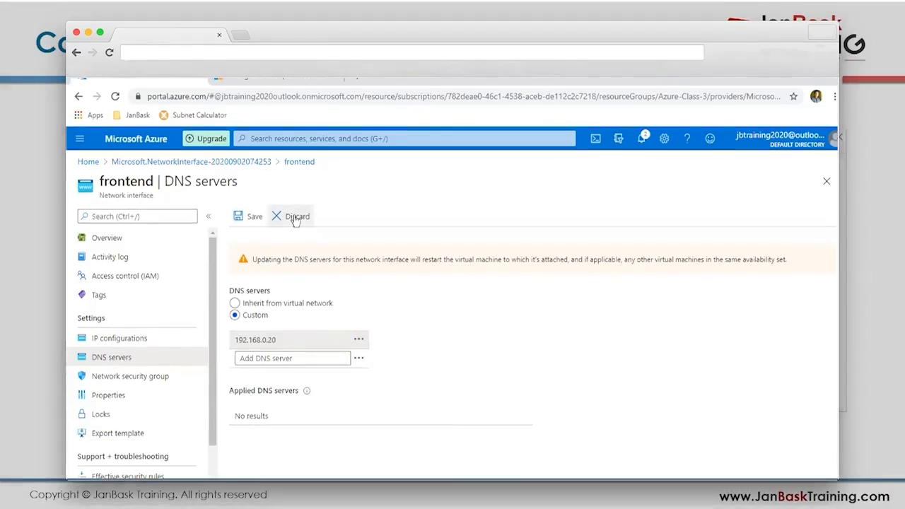
{"action": "left_click", "coordinate": [297, 214]}
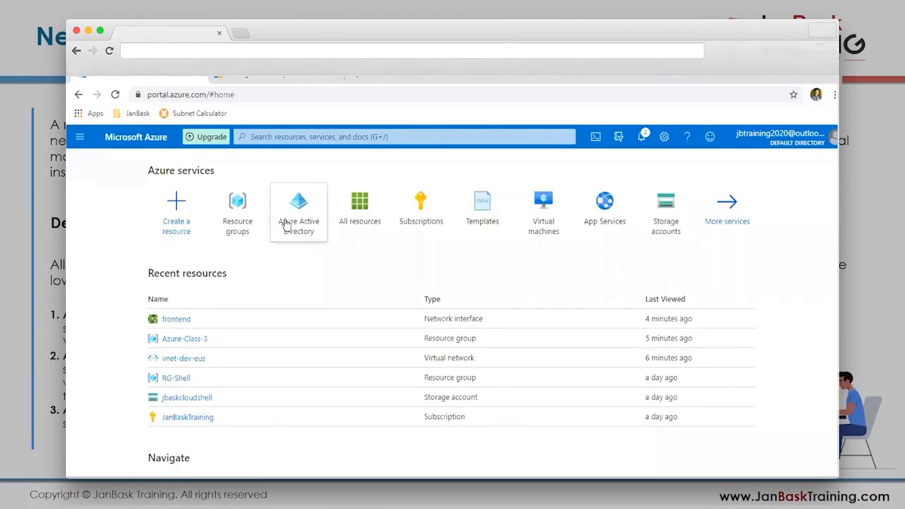
Step: Find the Network security group resource type among the new resources and open its creation form
{"action": "mouse_move", "coordinate": [286, 225]}
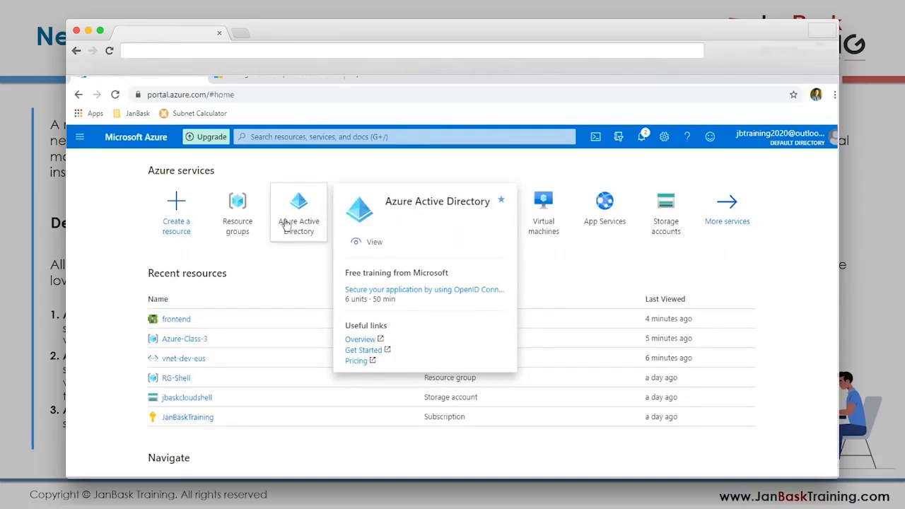
{"action": "left_click", "coordinate": [177, 212]}
{"action": "type", "text": "network se"}
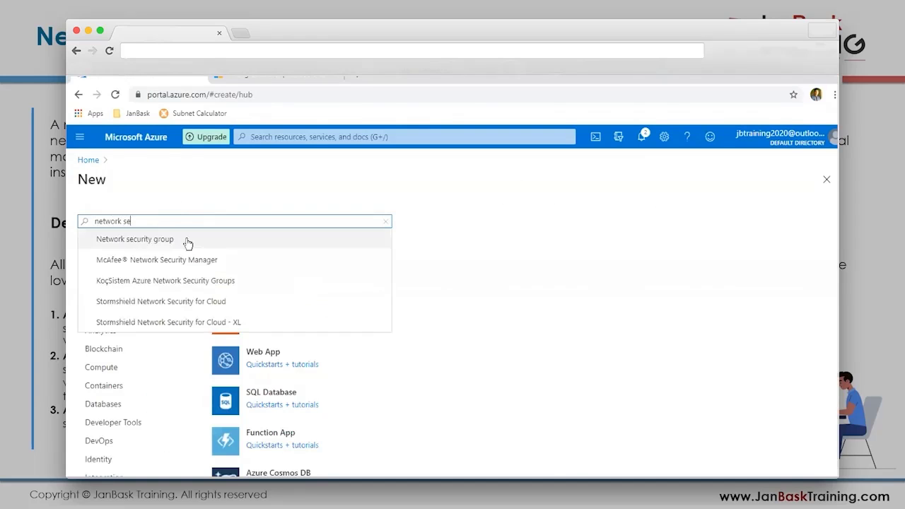
{"action": "left_click", "coordinate": [189, 240]}
{"action": "left_click", "coordinate": [194, 263]}
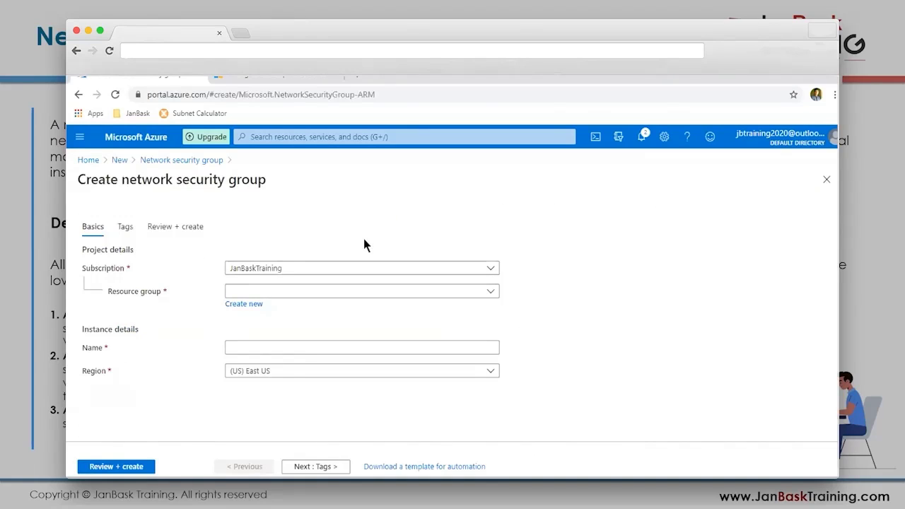
Step: Create a network security group named frontend in the Azure-Class-3 resource group, without tags
{"action": "left_click", "coordinate": [276, 294]}
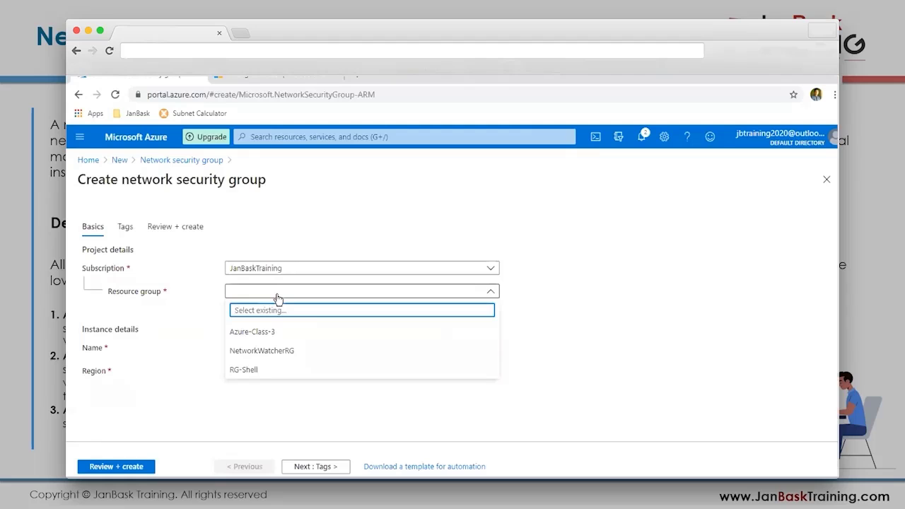
{"action": "left_click", "coordinate": [285, 331]}
{"action": "left_click", "coordinate": [315, 347]}
{"action": "type", "text": "frontend"}
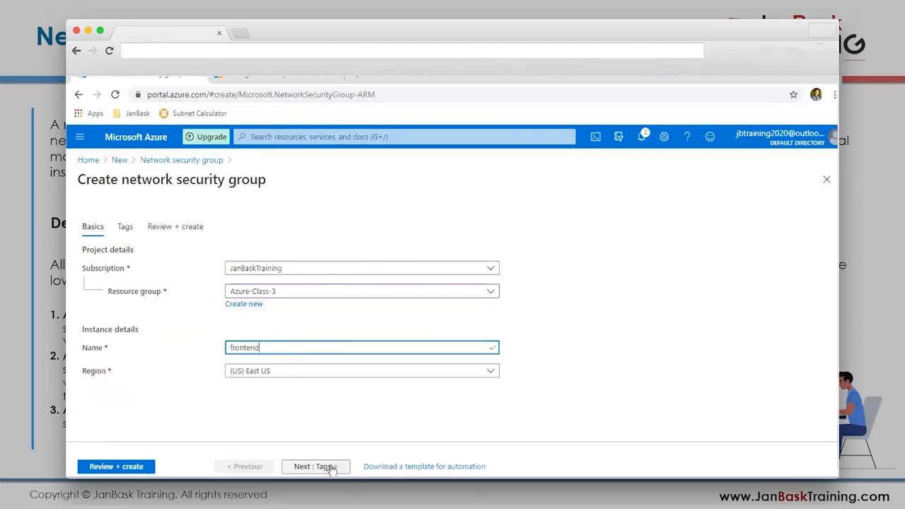
{"action": "left_click", "coordinate": [323, 465]}
{"action": "left_click", "coordinate": [131, 467]}
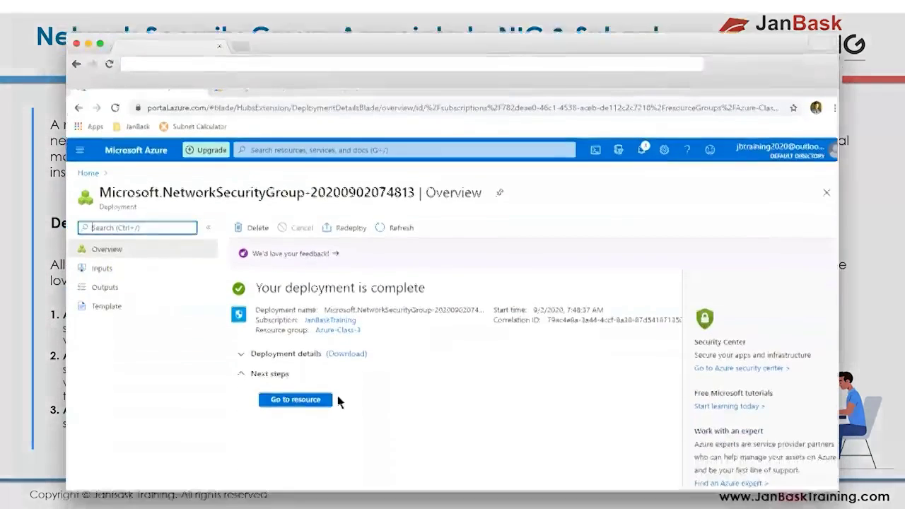
Step: Open the deployed frontend security group and associate it with the frontend subnet of virtual network vnet-dev-eus
{"action": "left_click", "coordinate": [339, 402]}
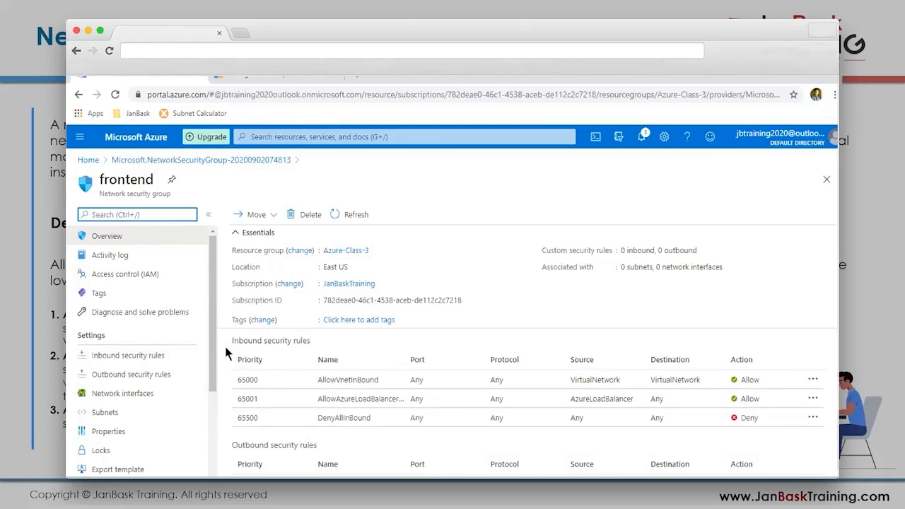
{"action": "left_click", "coordinate": [128, 361]}
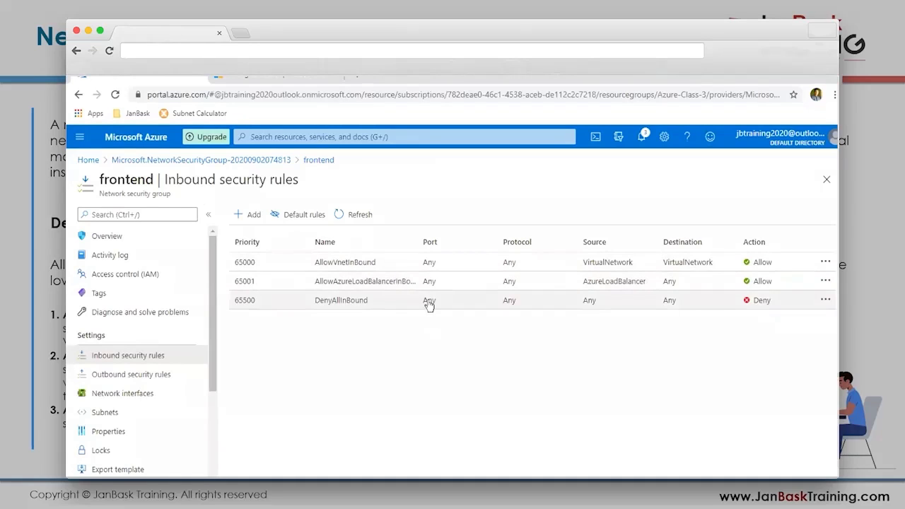
{"action": "left_click", "coordinate": [142, 415]}
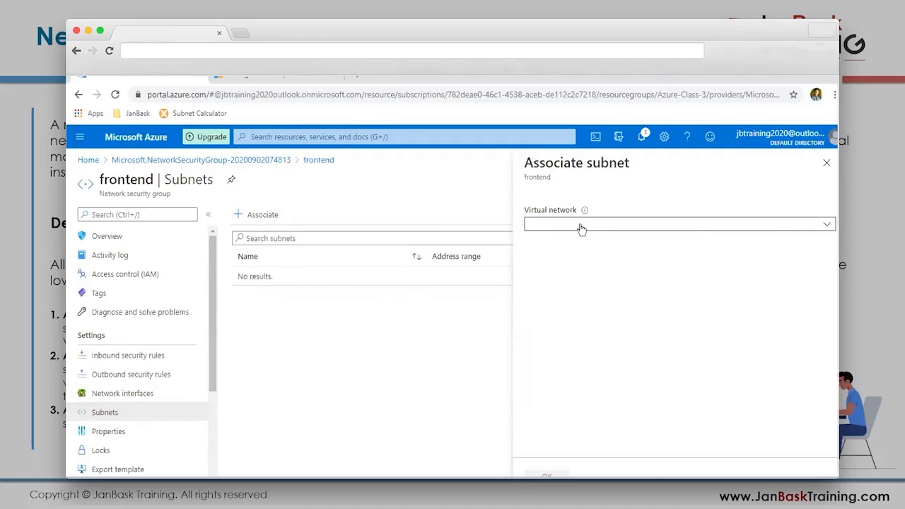
{"action": "left_click", "coordinate": [580, 225]}
{"action": "left_click", "coordinate": [568, 282]}
{"action": "left_click", "coordinate": [565, 266]}
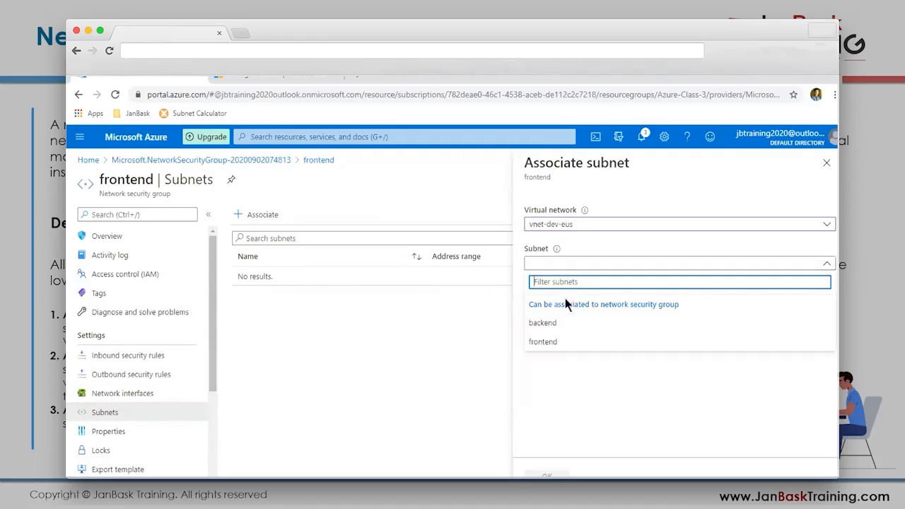
{"action": "left_click", "coordinate": [558, 341]}
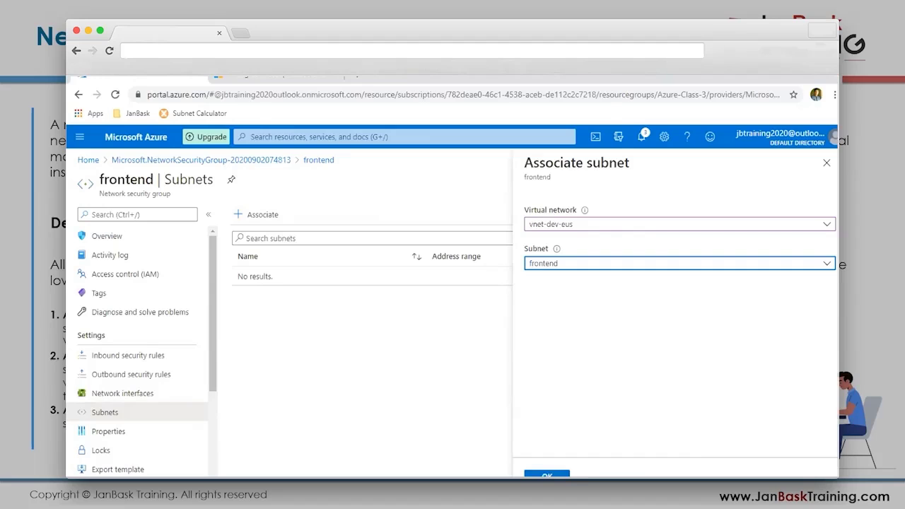
{"action": "left_click", "coordinate": [547, 475]}
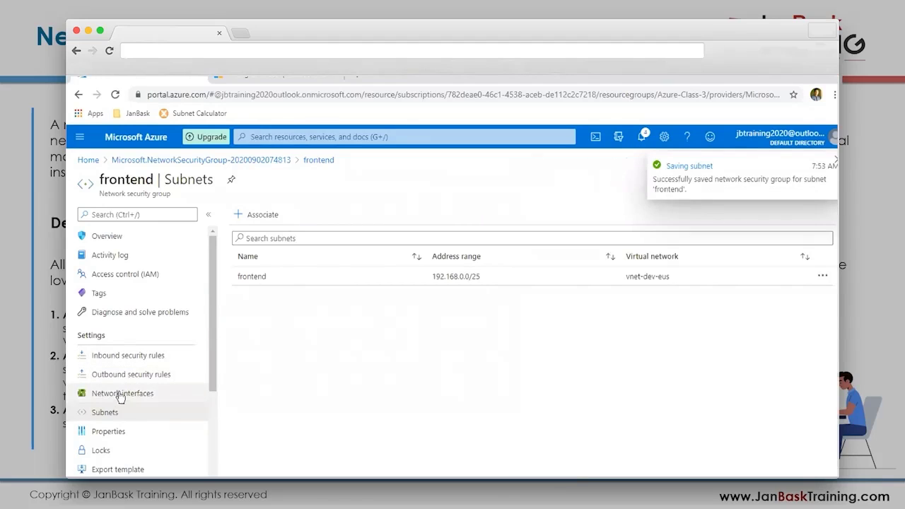
Step: Begin a new inbound security rule in the frontend security group, keeping source Any and source port ranges *
{"action": "left_click", "coordinate": [140, 360]}
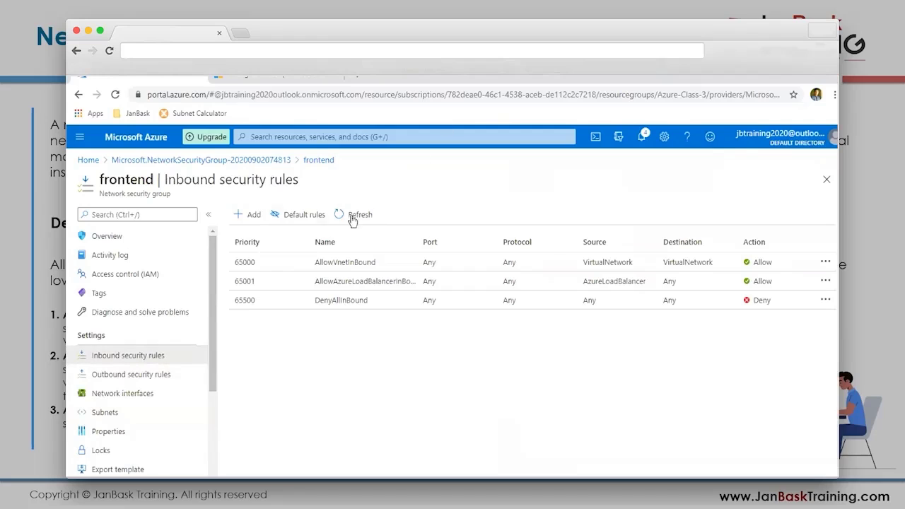
{"action": "left_click", "coordinate": [249, 218]}
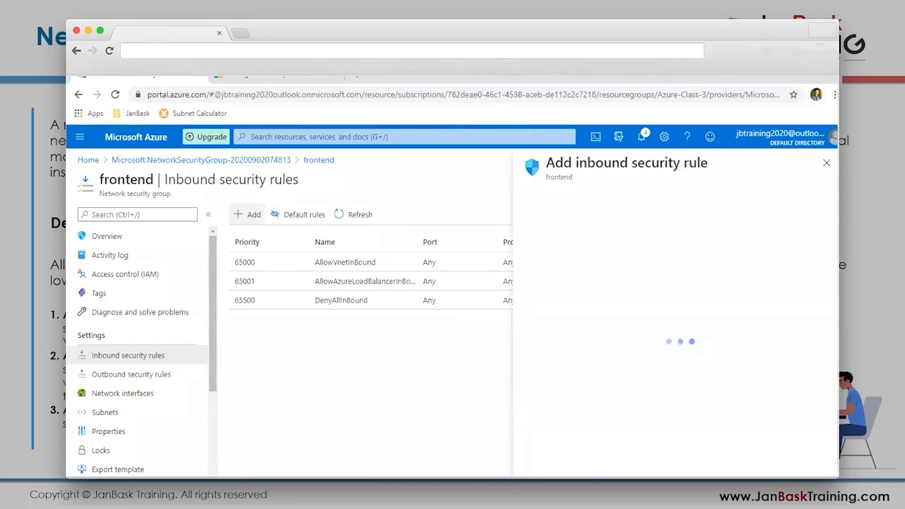
{"action": "left_click", "coordinate": [545, 240]}
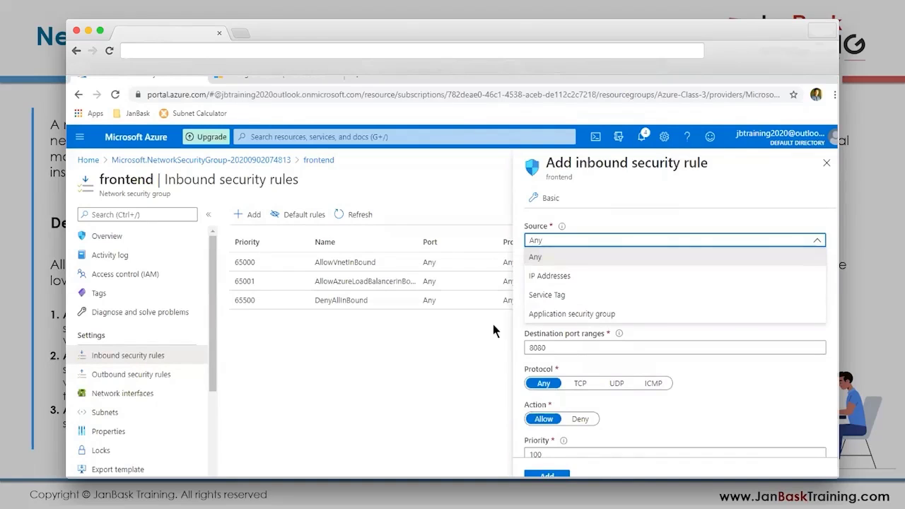
{"action": "left_click", "coordinate": [493, 323]}
{"action": "left_click", "coordinate": [534, 278]}
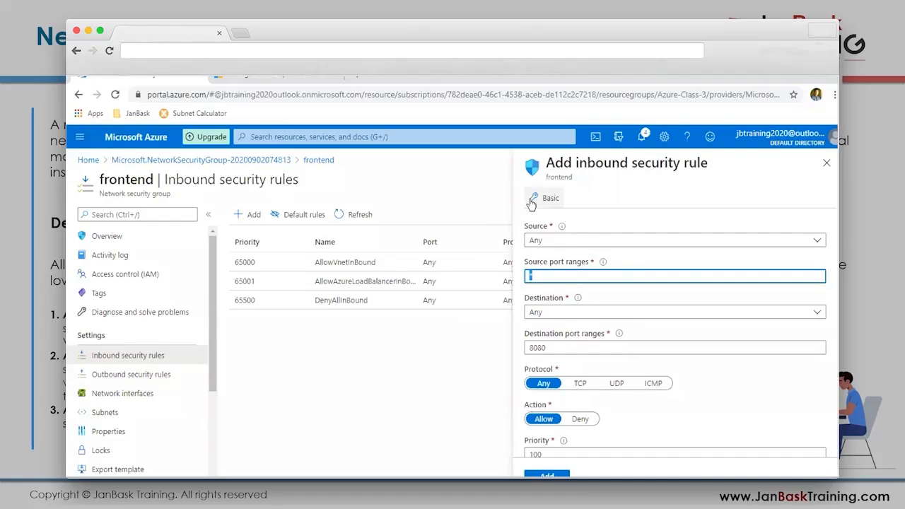
Step: Set the inbound rule's destination to IP Addresses with the CIDR range 192.168.0.0/25
{"action": "left_click", "coordinate": [544, 311]}
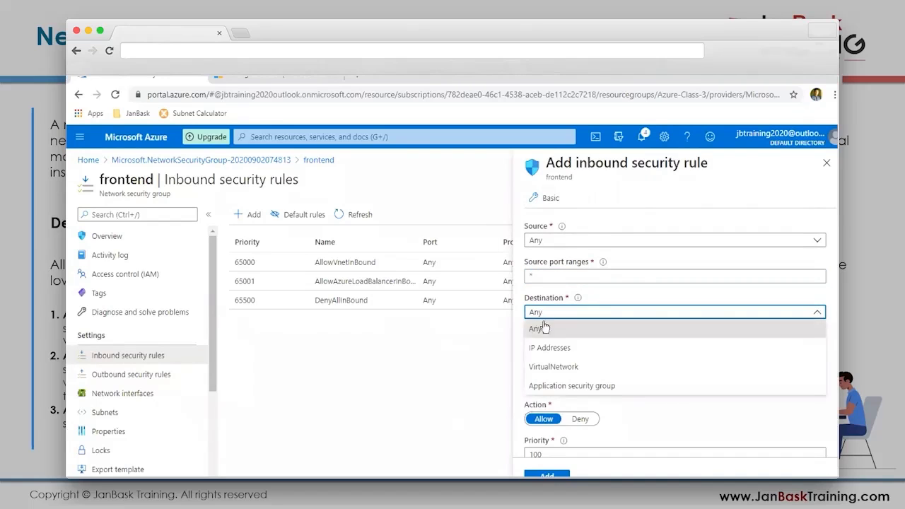
{"action": "left_click", "coordinate": [549, 347]}
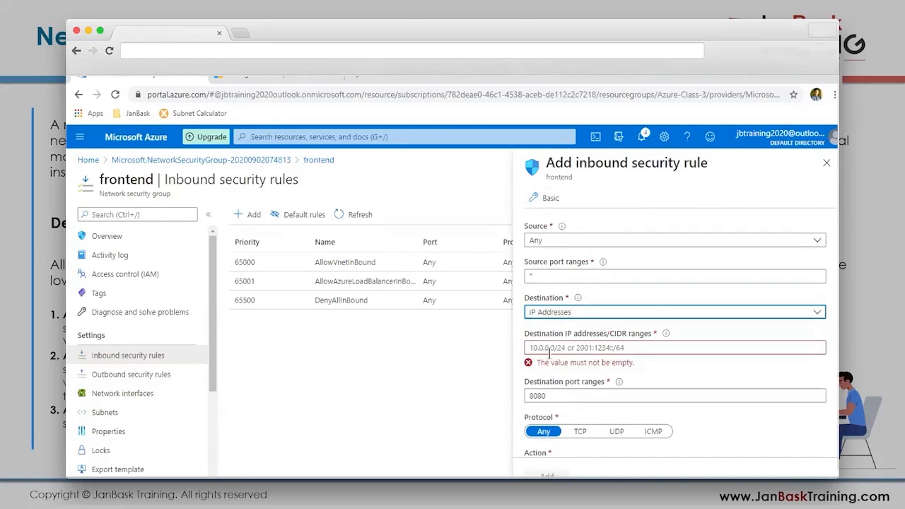
{"action": "left_click", "coordinate": [550, 348]}
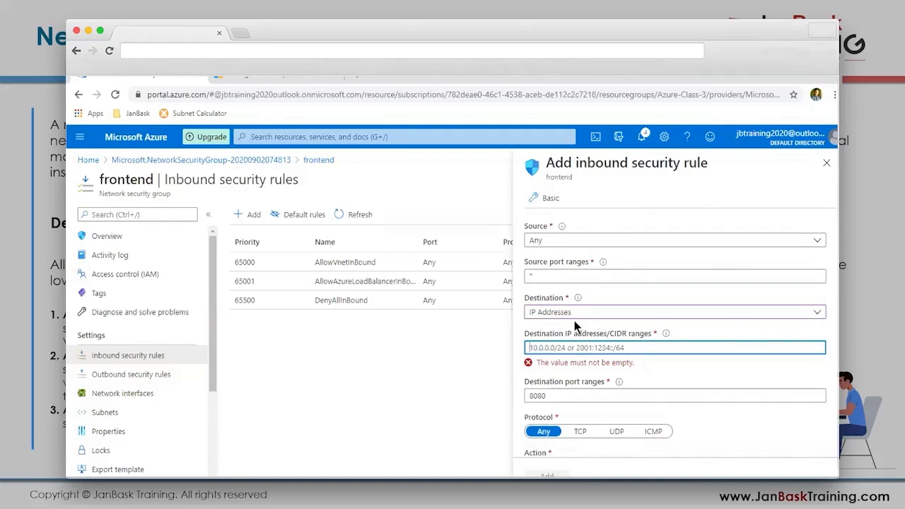
{"action": "type", "text": "19"}
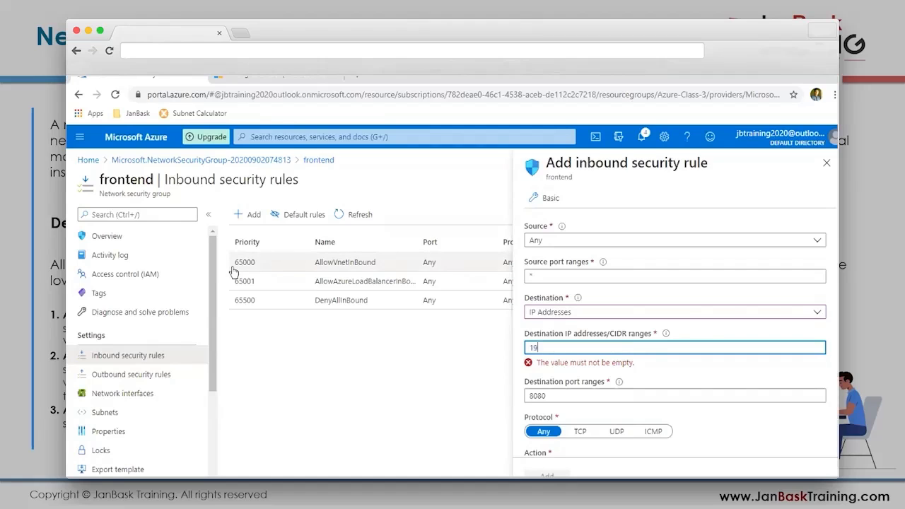
{"action": "type", "text": "2.168.0.0/25"}
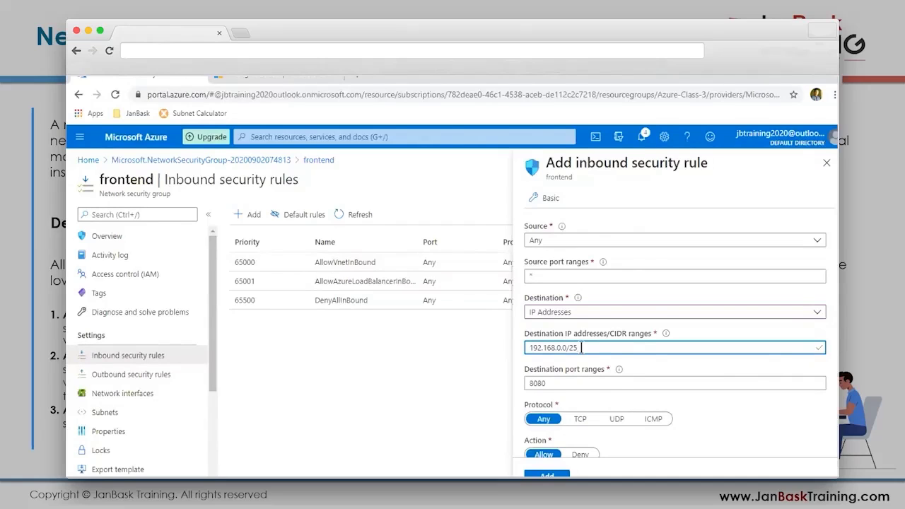
{"action": "key", "text": "shift+Left"}
{"action": "key", "text": "shift+Left"}
{"action": "key", "text": "shift+Left"}
{"action": "key", "text": "shift+Left"}
{"action": "key", "text": "BackSpace"}
{"action": "type", "text": "0/25"}
{"action": "key", "text": "Tab"}
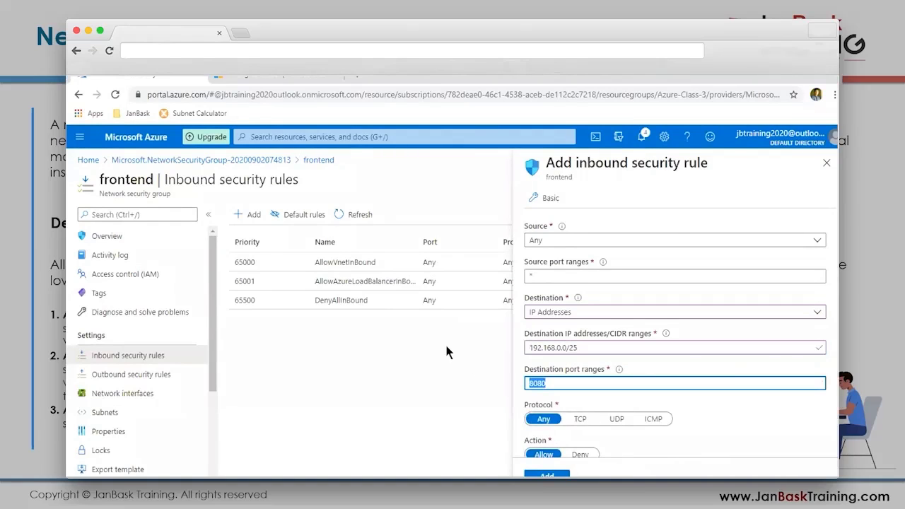
Step: Set the inbound rule's destination port range to 443 and its protocol to TCP
{"action": "type", "text": "443"}
{"action": "scroll", "coordinate": [579, 365], "scroll_direction": "down", "scroll_amount": 1}
{"action": "left_click", "coordinate": [580, 362]}
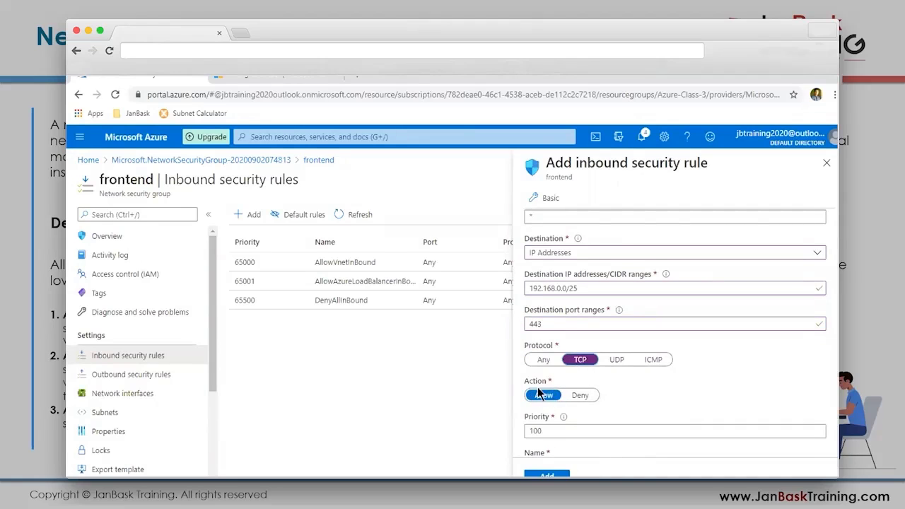
{"action": "scroll", "coordinate": [578, 224], "scroll_direction": "up", "scroll_amount": 1}
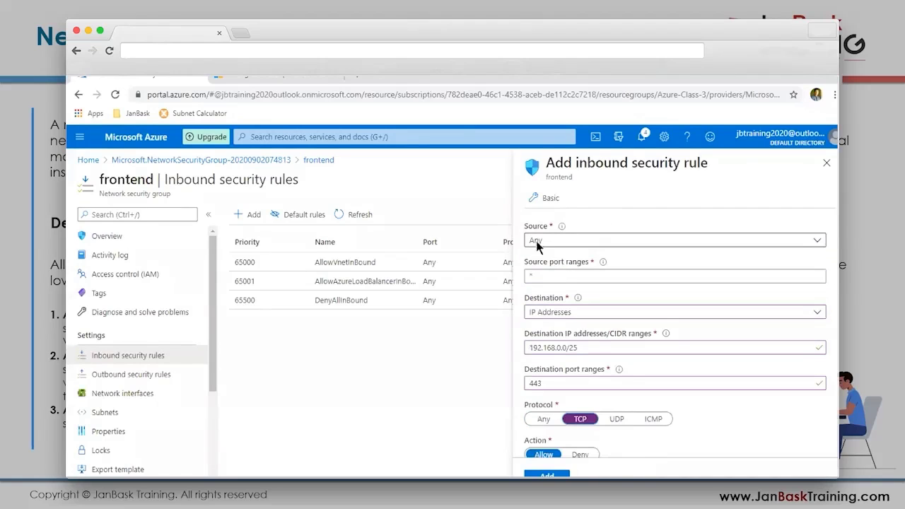
{"action": "left_click", "coordinate": [548, 276]}
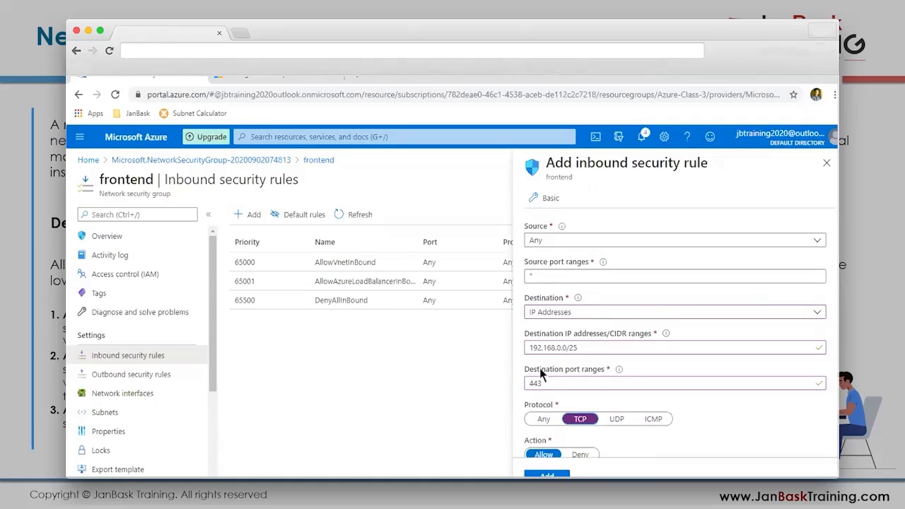
Step: Name the inbound rule Allow_HTTPs and leave its description empty
{"action": "scroll", "coordinate": [542, 341], "scroll_direction": "down", "scroll_amount": 3}
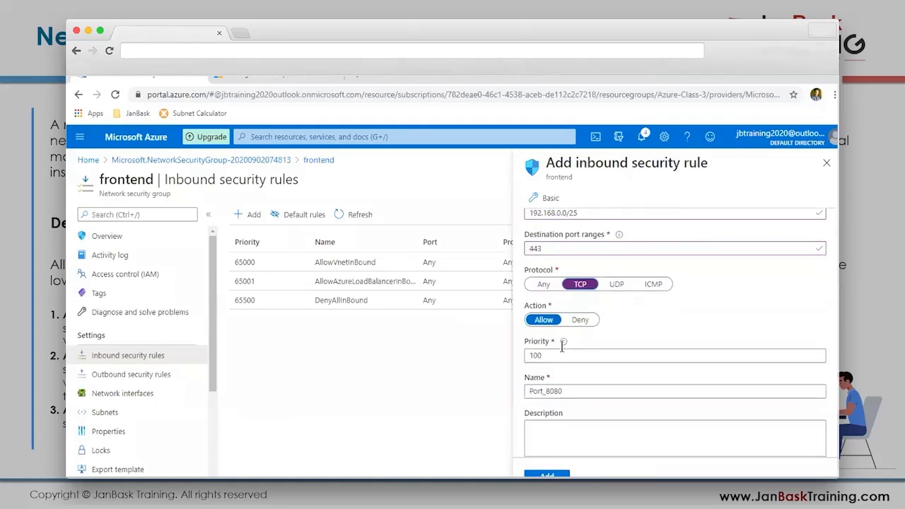
{"action": "left_click_drag", "start_coordinate": [564, 371], "coordinate": [514, 383]}
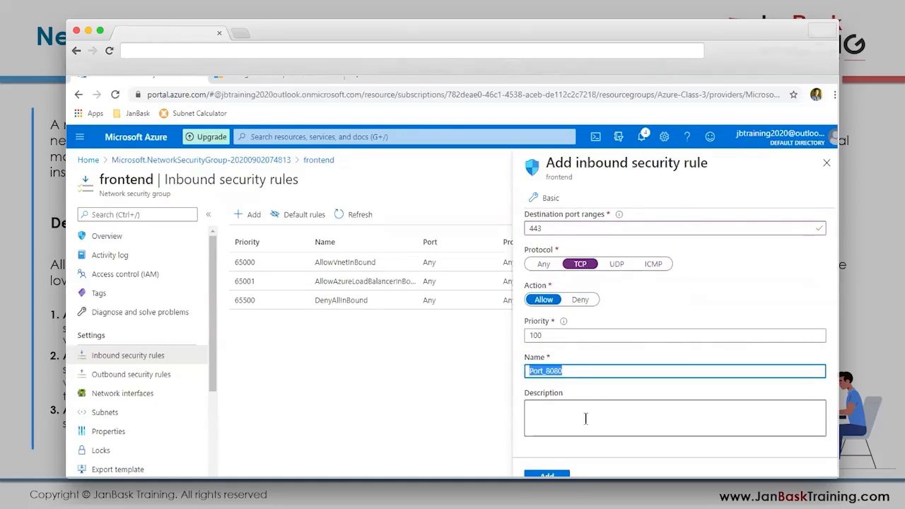
{"action": "type", "text": "Allow_HTTPs"}
{"action": "left_click", "coordinate": [586, 418]}
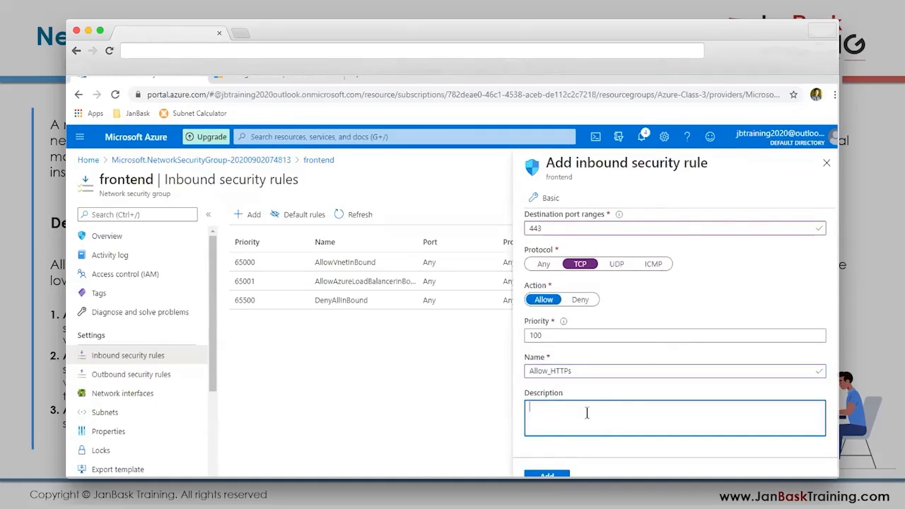
Step: Try a priority of 1 for the Allow_HTTPs rule and put it back to 100
{"action": "left_click", "coordinate": [545, 335]}
{"action": "left_click_drag", "start_coordinate": [545, 335], "coordinate": [525, 340]}
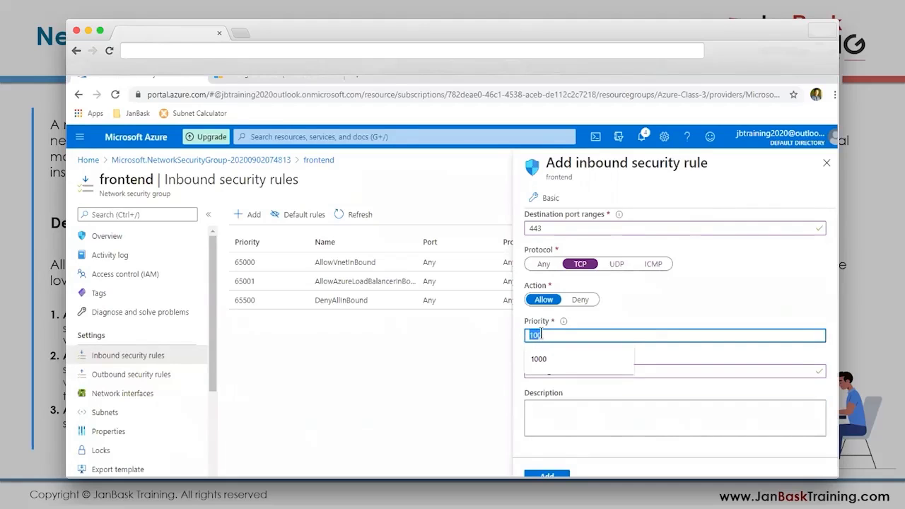
{"action": "key", "text": "BackSpace"}
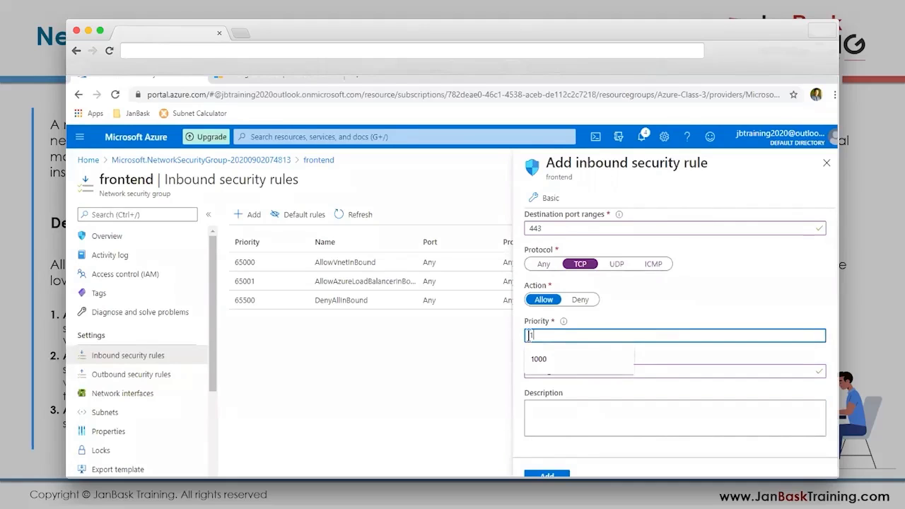
{"action": "type", "text": "1"}
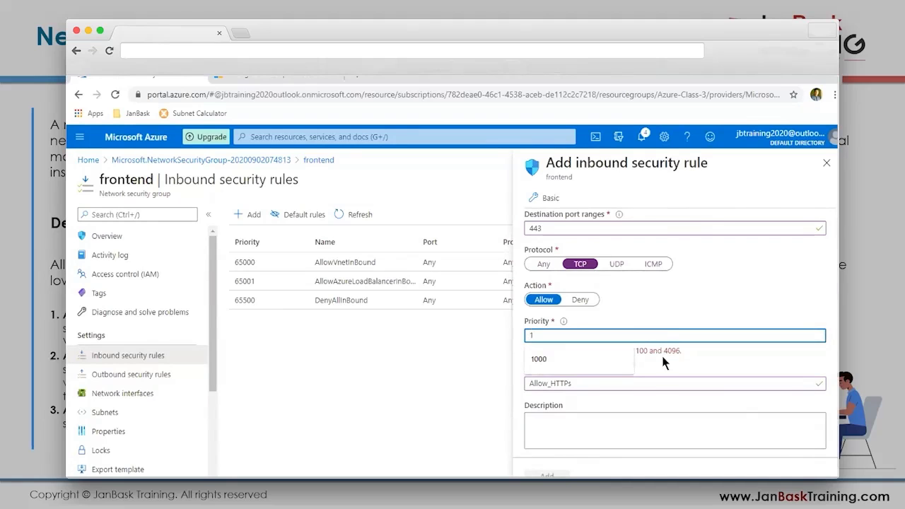
{"action": "left_click_drag", "start_coordinate": [544, 335], "coordinate": [515, 340]}
{"action": "type", "text": "100"}
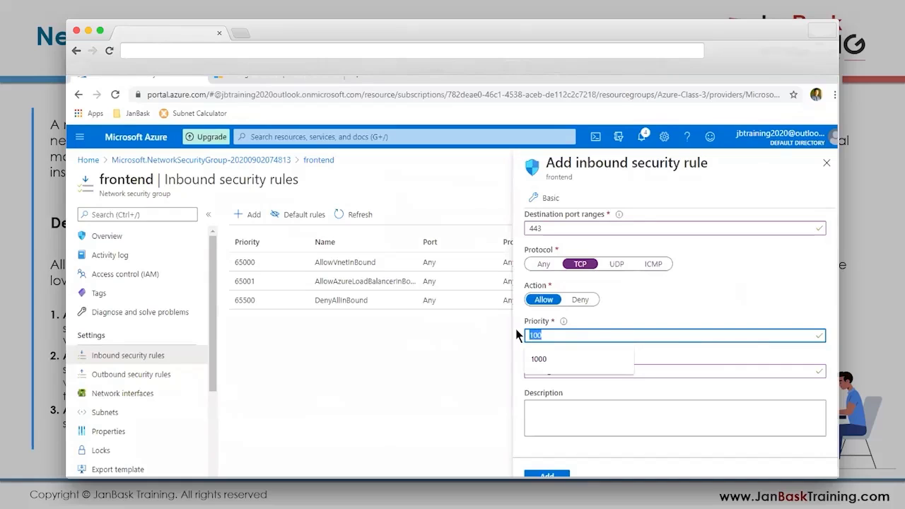
Step: Set the Allow_HTTPs rule's priority to 1000 and add the rule to the frontend security group
{"action": "type", "text": "1000"}
{"action": "left_click", "coordinate": [553, 472]}
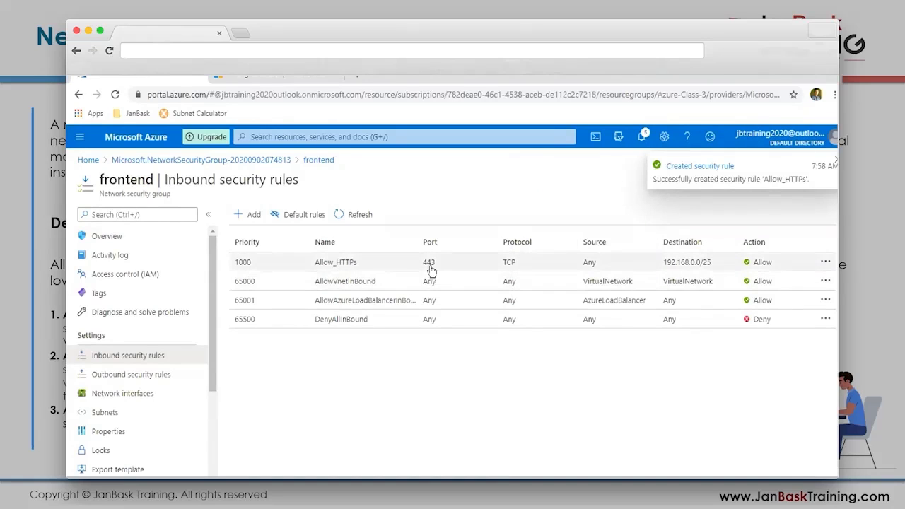
{"action": "key", "text": "ctrl+t"}
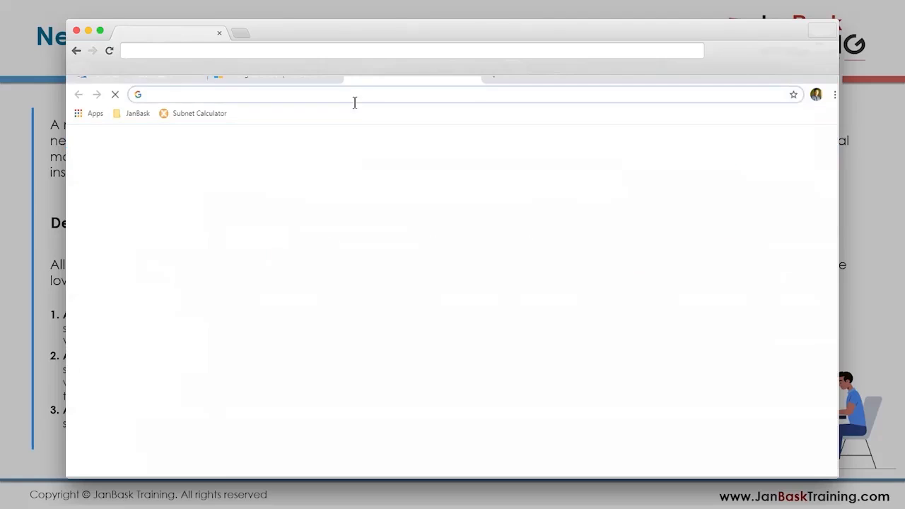
{"action": "left_click", "coordinate": [349, 93]}
{"action": "left_click", "coordinate": [142, 76]}
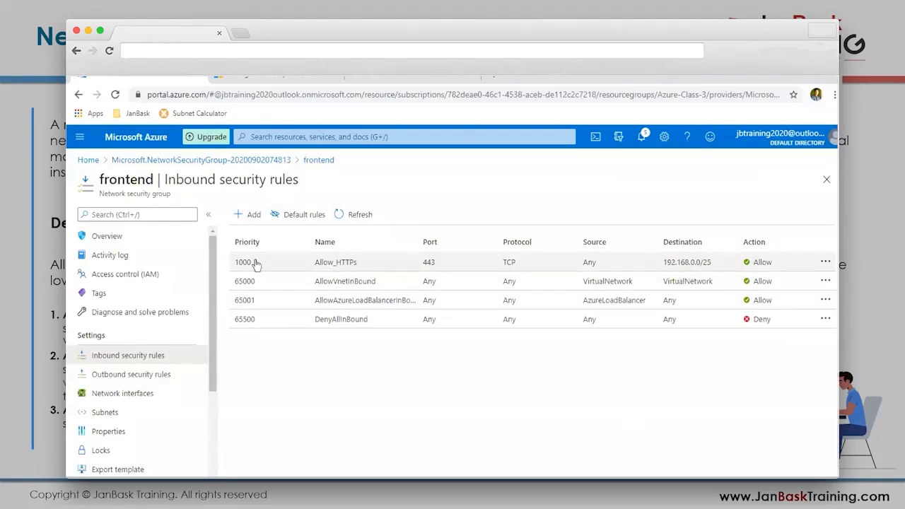
Step: Start a new inbound rule for the frontend security group with destination port range 3389
{"action": "left_click", "coordinate": [245, 217]}
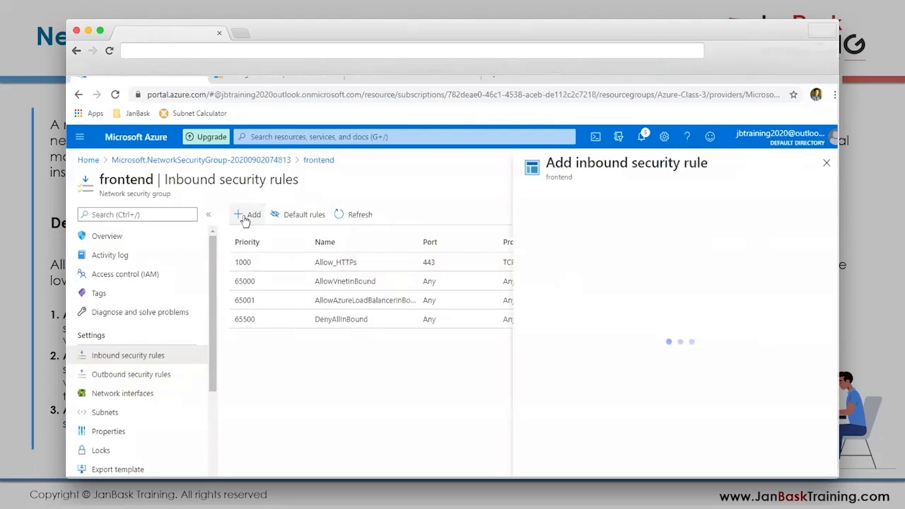
{"action": "scroll", "coordinate": [558, 300], "scroll_direction": "down", "scroll_amount": 3}
{"action": "left_click_drag", "start_coordinate": [558, 289], "coordinate": [515, 286]}
{"action": "type", "text": "3389"}
Step: Restrict the new rule's destination to IP addresses in 192.168.0.0/25 and set its protocol to TCP
{"action": "scroll", "coordinate": [568, 260], "scroll_direction": "up", "scroll_amount": 2}
{"action": "left_click", "coordinate": [565, 311]}
{"action": "left_click", "coordinate": [562, 346]}
{"action": "left_click", "coordinate": [559, 347]}
{"action": "type", "text": "19"}
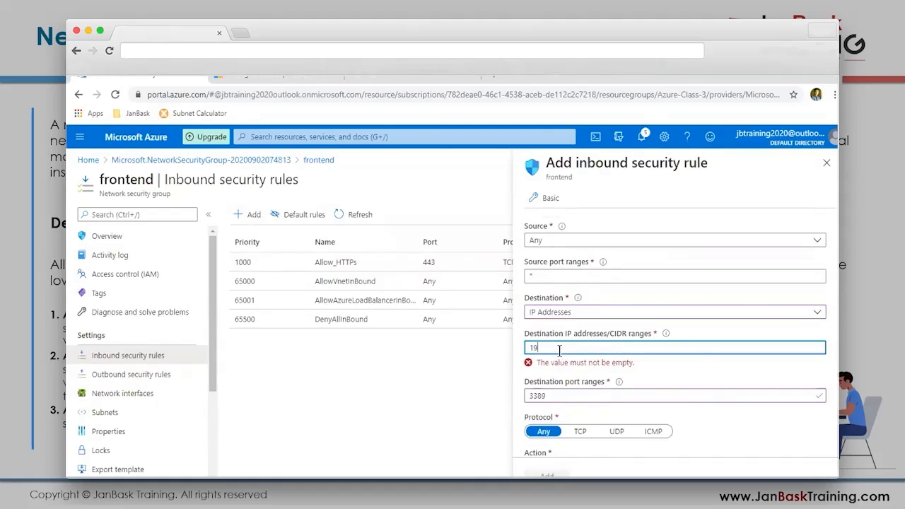
{"action": "type", "text": "2.168.0.0/25"}
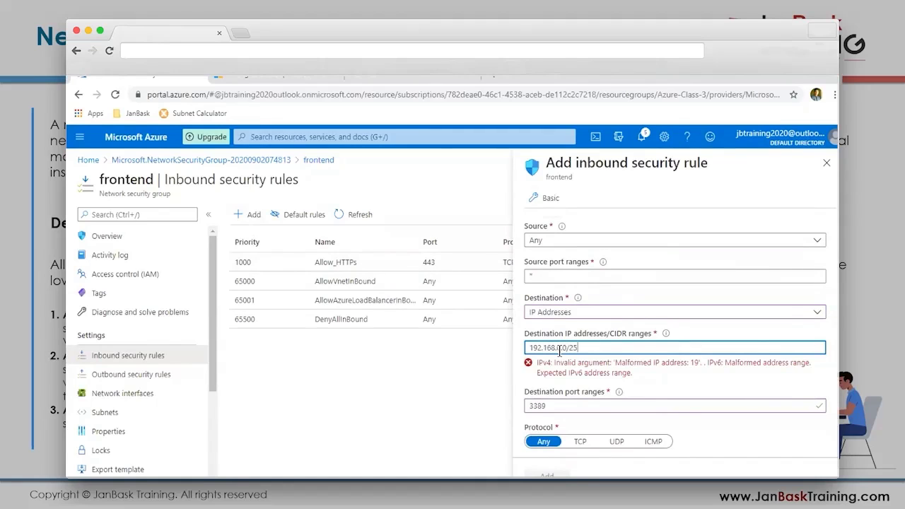
{"action": "scroll", "coordinate": [559, 349], "scroll_direction": "down", "scroll_amount": 1}
{"action": "left_click", "coordinate": [580, 360]}
{"action": "scroll", "coordinate": [576, 354], "scroll_direction": "down", "scroll_amount": 2}
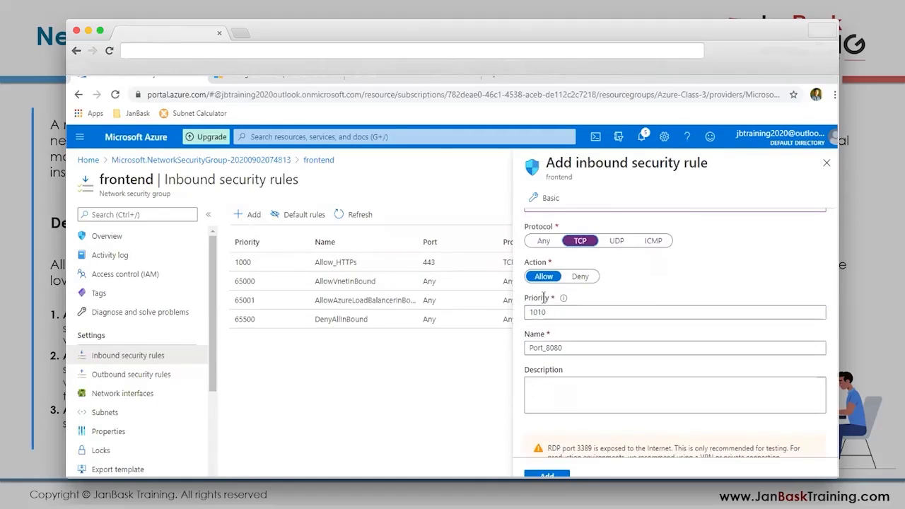
Step: Name the port 3389 rule Allow_RDP, keep its priority at 1010, and add it to the security group
{"action": "double_click", "coordinate": [532, 311]}
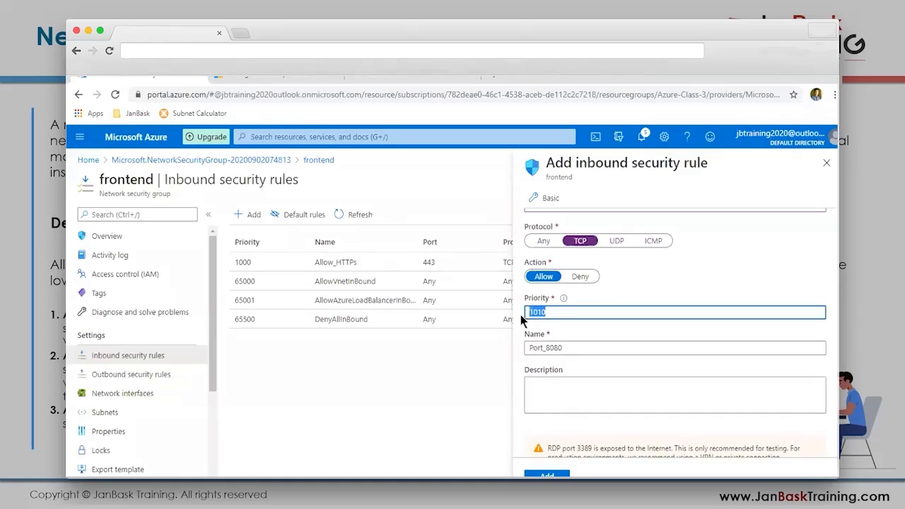
{"action": "double_click", "coordinate": [576, 347]}
{"action": "type", "text": "Allow_RDP"}
{"action": "left_click", "coordinate": [543, 471]}
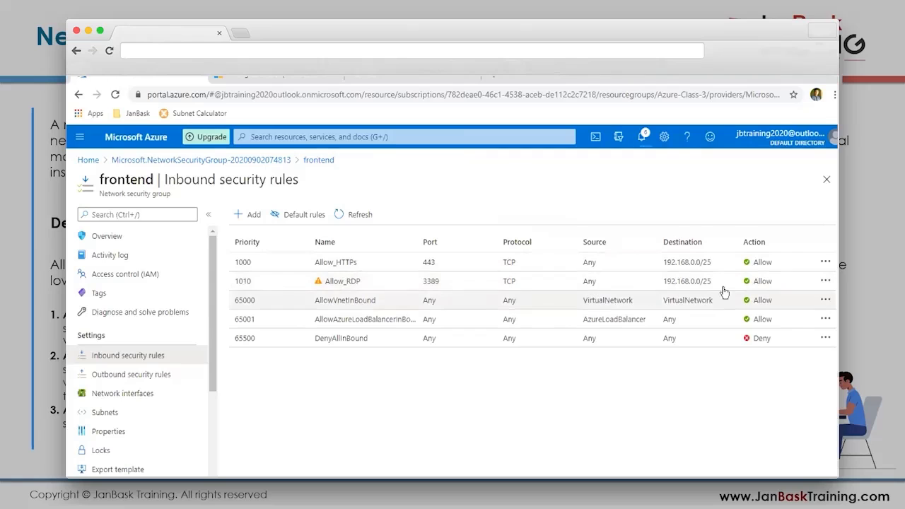
Step: Limit the Allow_RDP rule's source to the IP address 192.168.1.1 and save the rule
{"action": "left_click", "coordinate": [290, 283]}
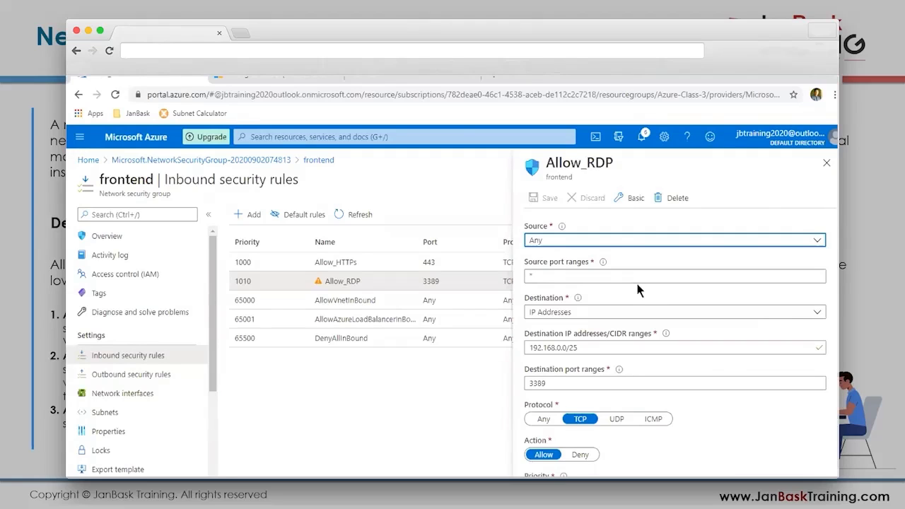
{"action": "left_click", "coordinate": [608, 244]}
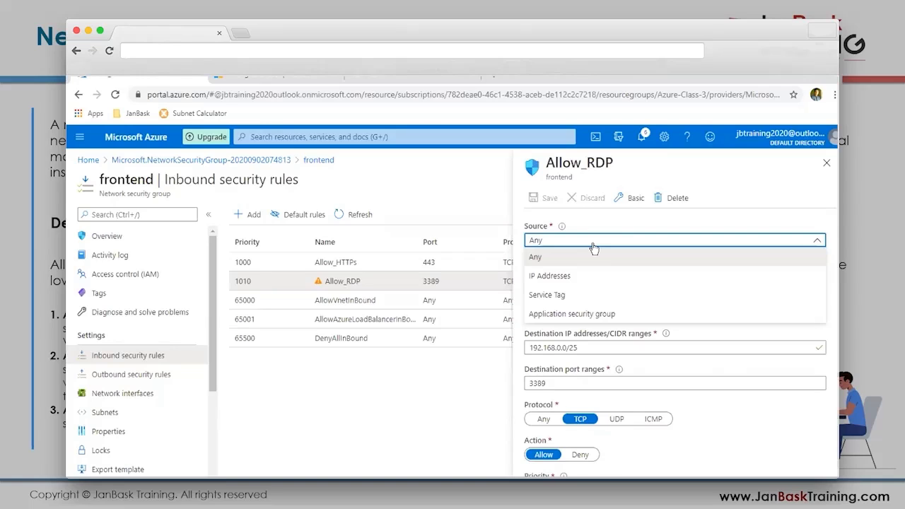
{"action": "left_click", "coordinate": [591, 276]}
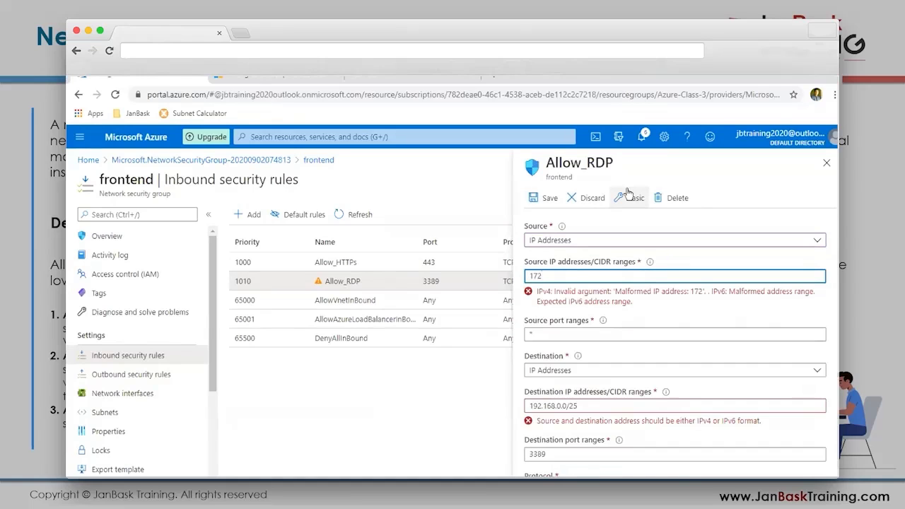
{"action": "type", "text": "192.168.1.1"}
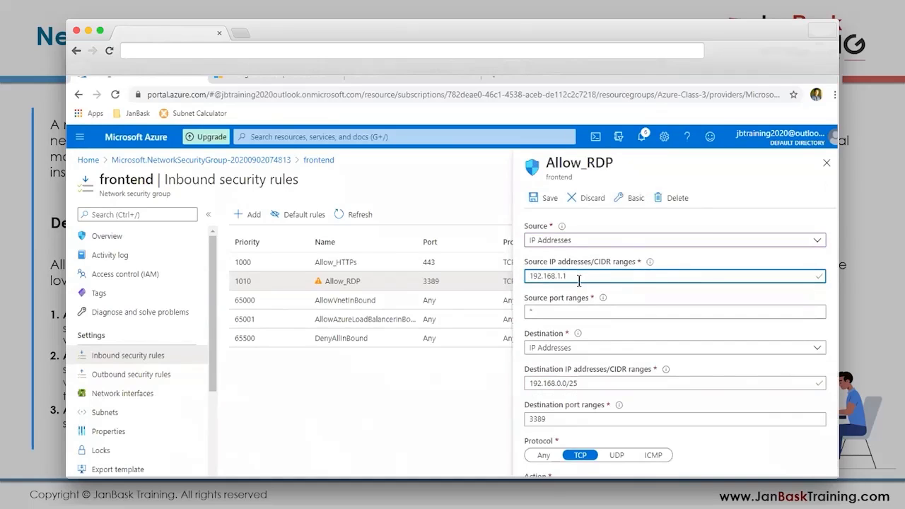
{"action": "left_click_drag", "start_coordinate": [578, 281], "coordinate": [518, 284]}
{"action": "left_click", "coordinate": [573, 277]}
{"action": "left_click_drag", "start_coordinate": [573, 277], "coordinate": [519, 275]}
{"action": "scroll", "coordinate": [575, 452], "scroll_direction": "down", "scroll_amount": 4}
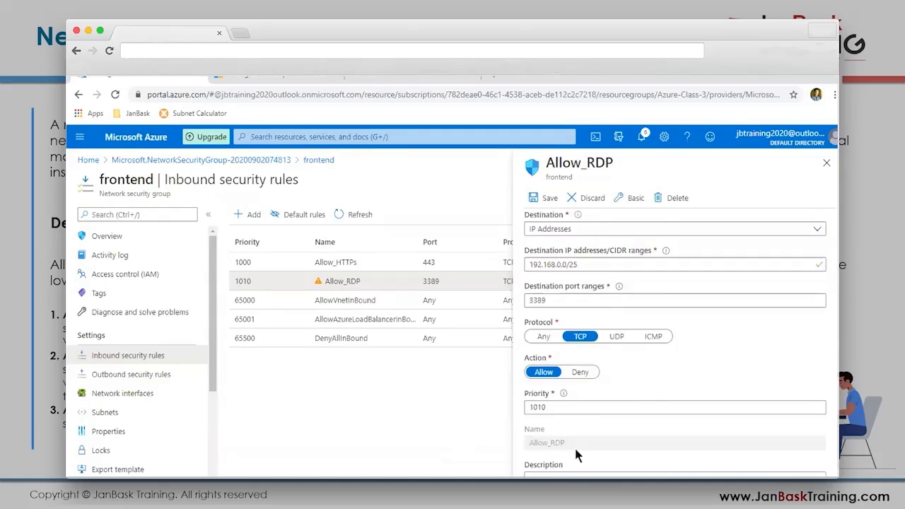
{"action": "left_click", "coordinate": [540, 201]}
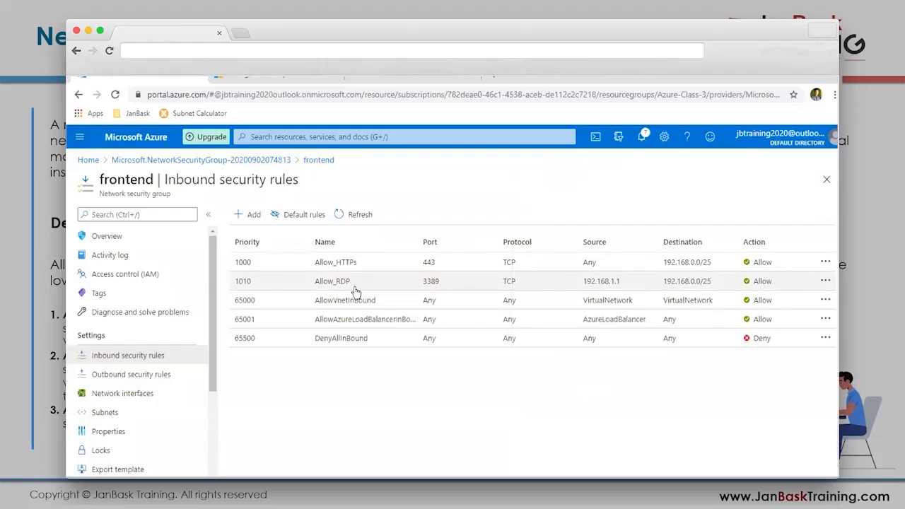
Step: Compare the frontend security group's outbound rules with its inbound rules
{"action": "left_click", "coordinate": [154, 375]}
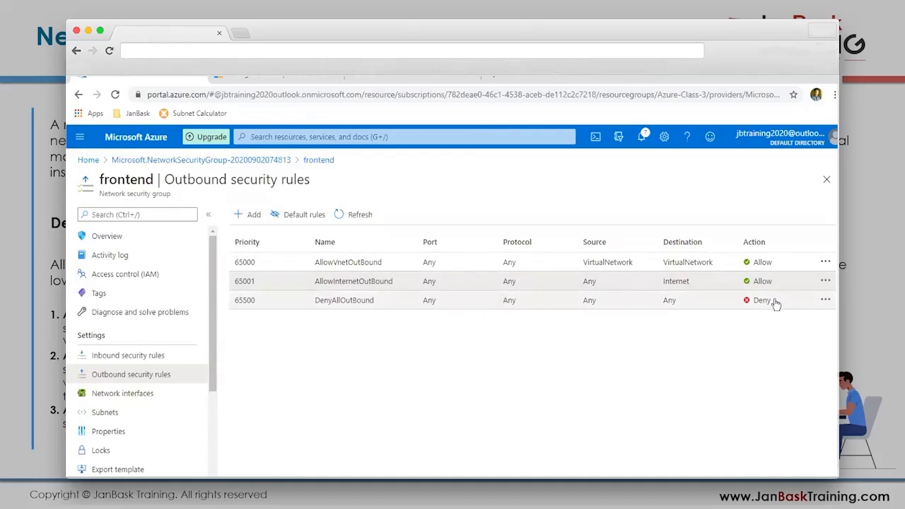
{"action": "left_click", "coordinate": [193, 353]}
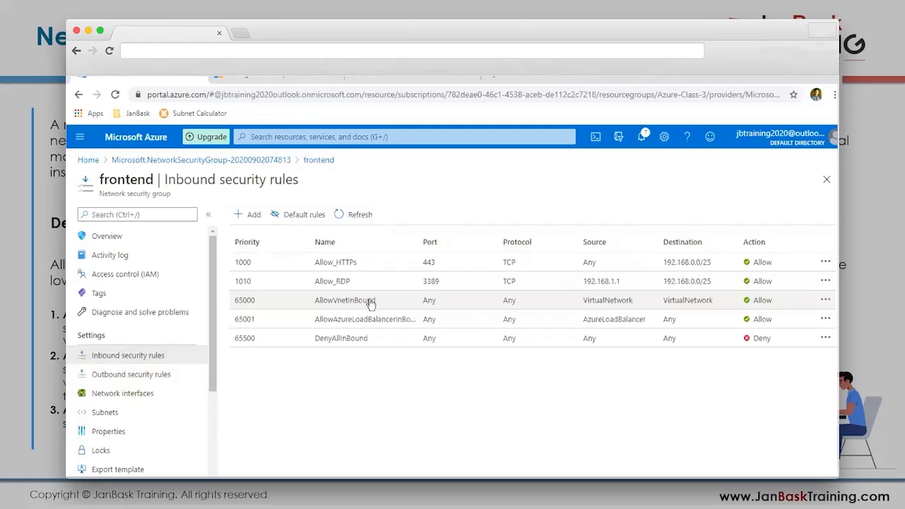
{"action": "left_click", "coordinate": [131, 376]}
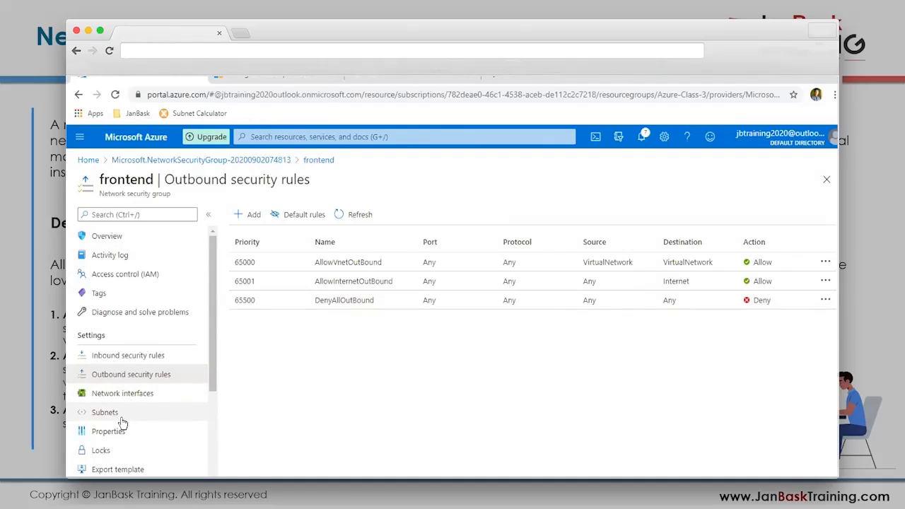
Step: Change the inbound Allow_HTTPs rule's destination IP address to 192.168.0.4 and save the rule
{"action": "left_click", "coordinate": [166, 356]}
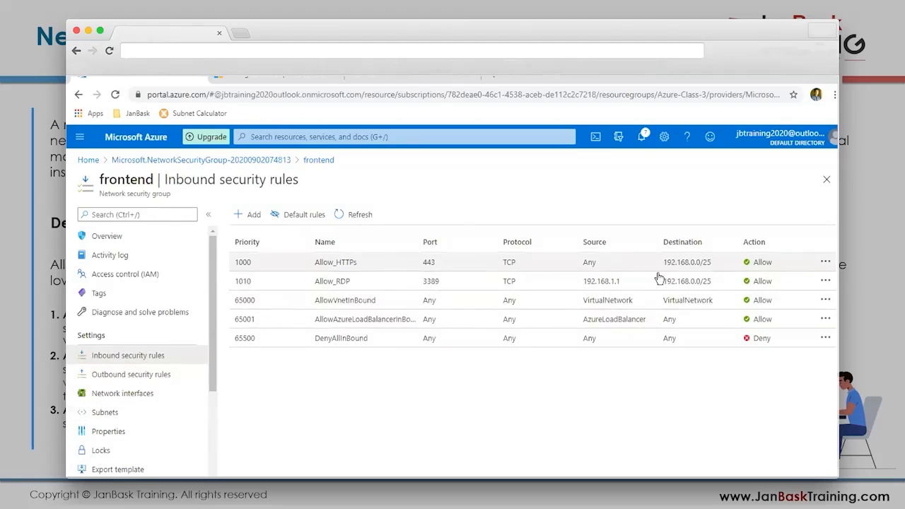
{"action": "left_click", "coordinate": [641, 261]}
{"action": "left_click_drag", "start_coordinate": [581, 347], "coordinate": [562, 347]}
{"action": "type", "text": "4"}
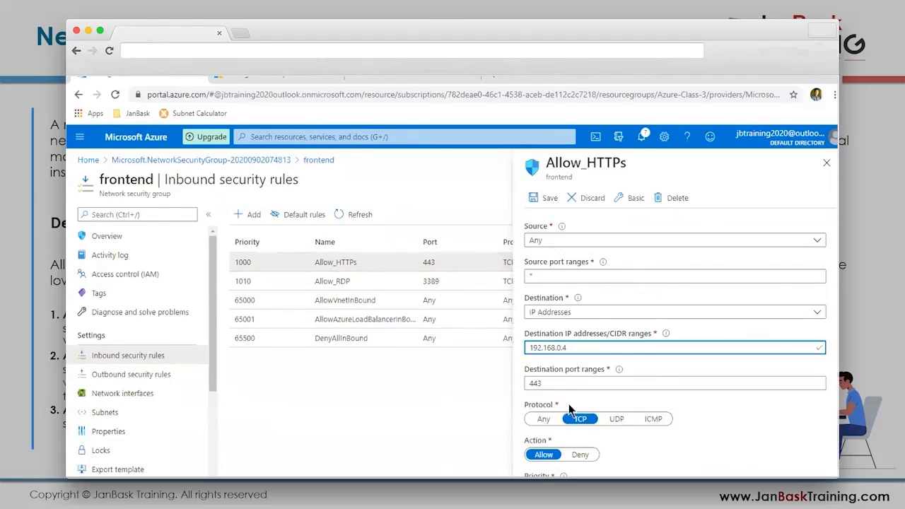
{"action": "left_click", "coordinate": [544, 199]}
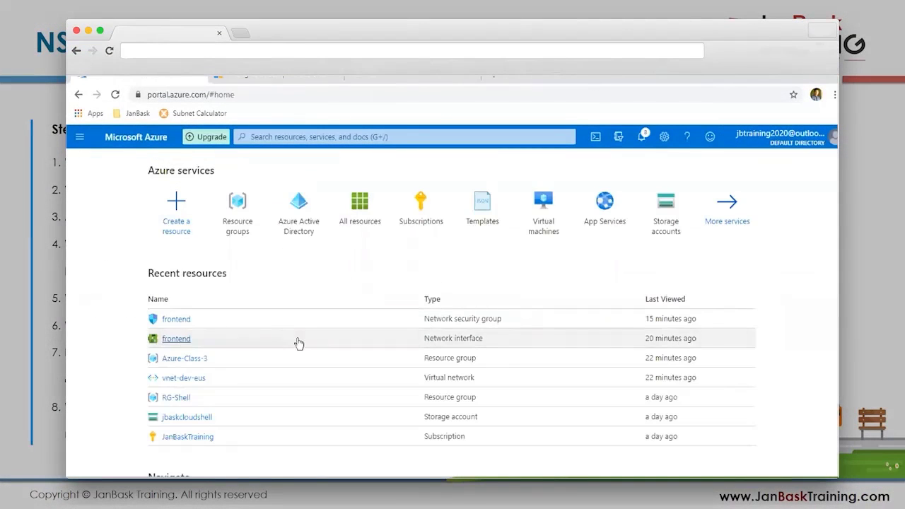
Step: Assign the frontend network security group from Azure-Class-3 to the frontend network interface and save the association
{"action": "left_click", "coordinate": [300, 344]}
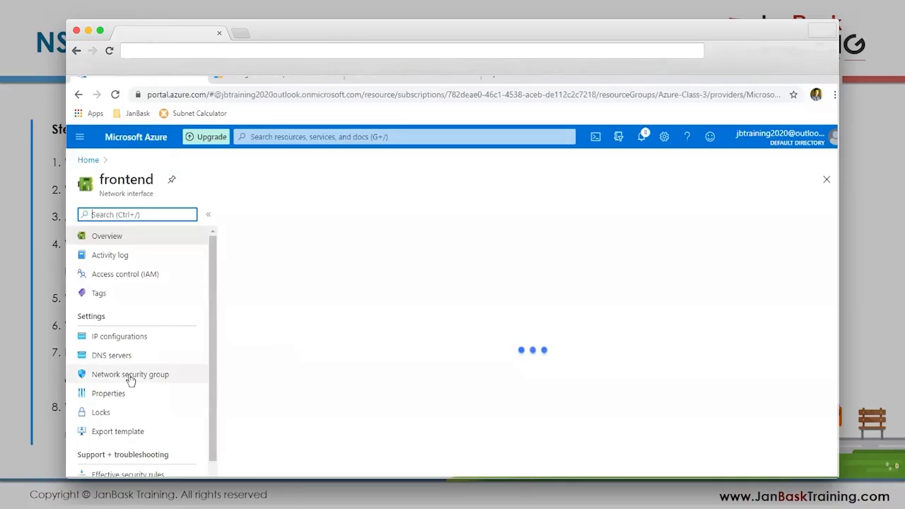
{"action": "left_click", "coordinate": [130, 375]}
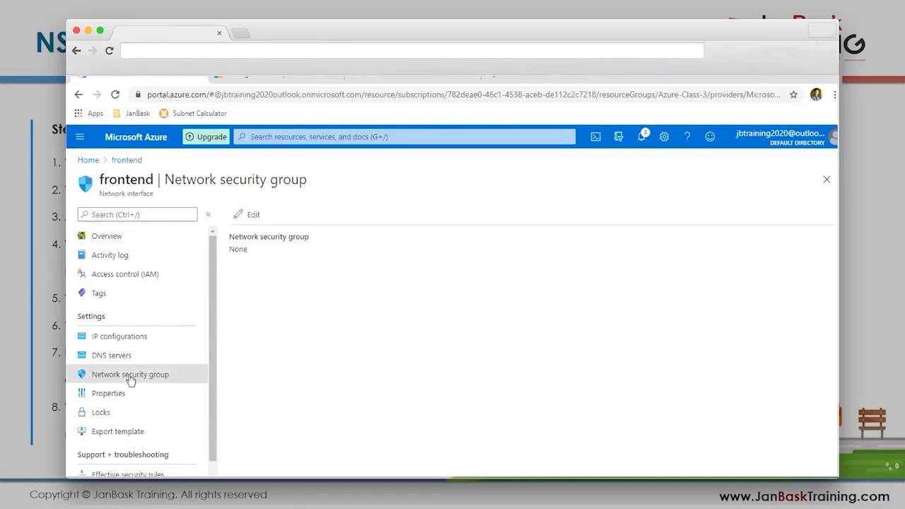
{"action": "left_click", "coordinate": [252, 216]}
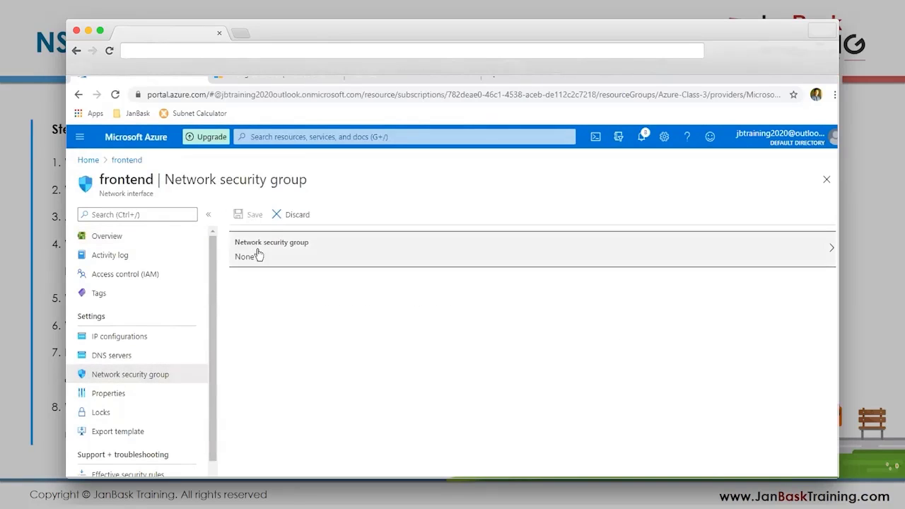
{"action": "left_click", "coordinate": [257, 253]}
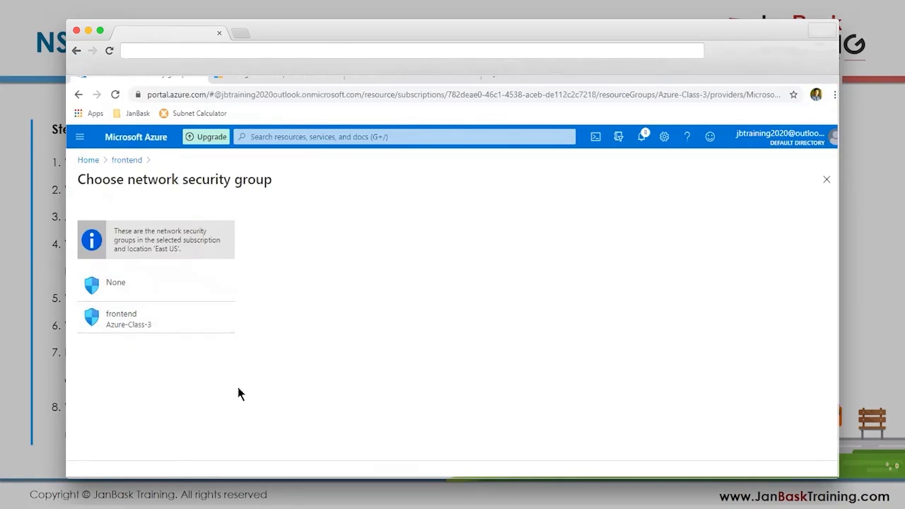
{"action": "left_click", "coordinate": [181, 329]}
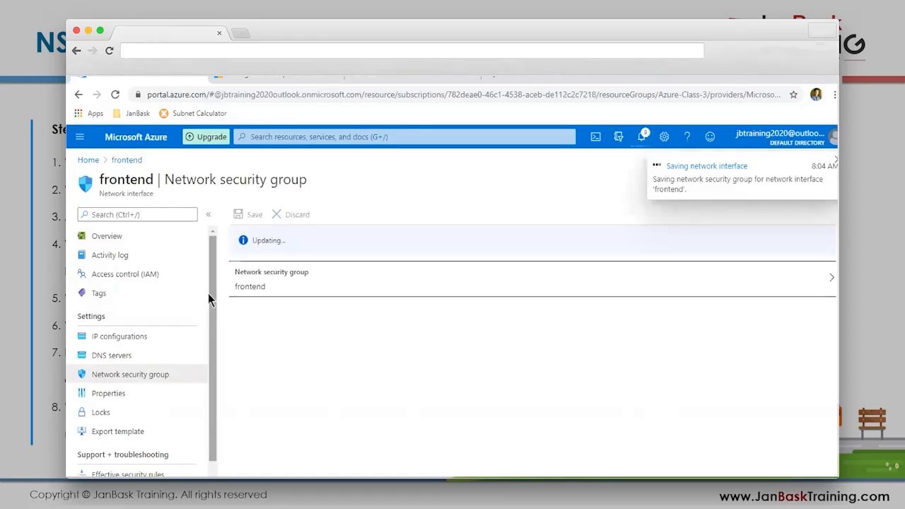